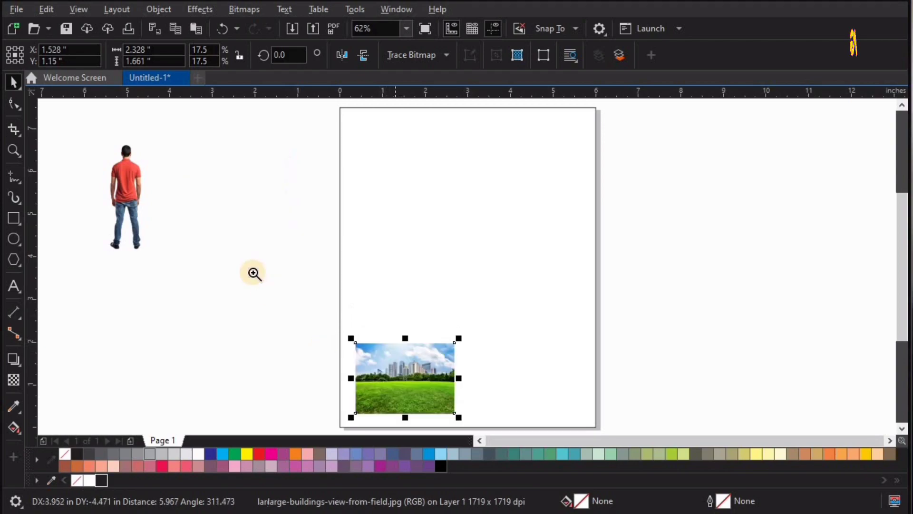
- Scale the city field photo to about 6.03 × 4.3 in so it spans the page width at the page's bottom
{"action": "key", "text": "space"}
{"action": "left_click_drag", "start_coordinate": [346, 306], "coordinate": [318, 323]}
{"action": "left_click_drag", "start_coordinate": [584, 174], "coordinate": [761, 136]}
{"action": "scroll", "coordinate": [618, 276], "scroll_direction": "down", "scroll_amount": 2}
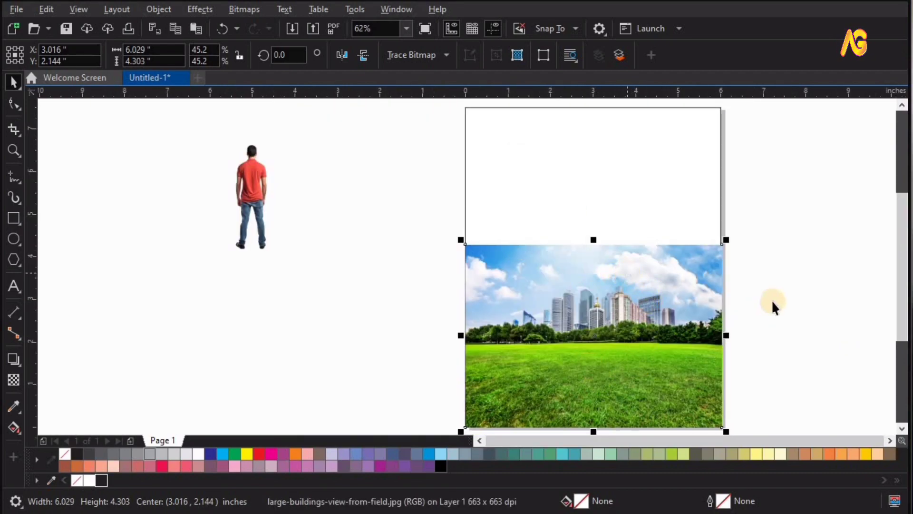
- Copy and paste the city field photo and place the duplicate beside the page, level with the original
{"action": "left_click", "coordinate": [611, 317]}
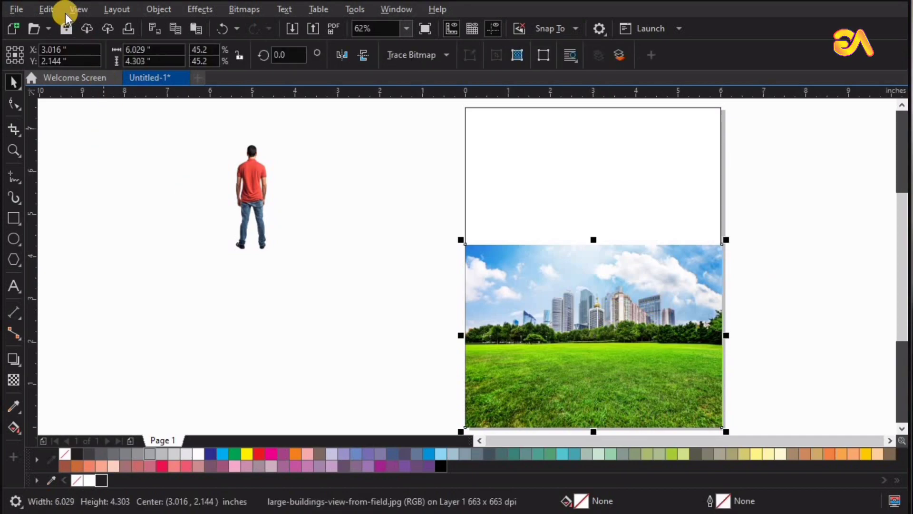
{"action": "left_click", "coordinate": [44, 10]}
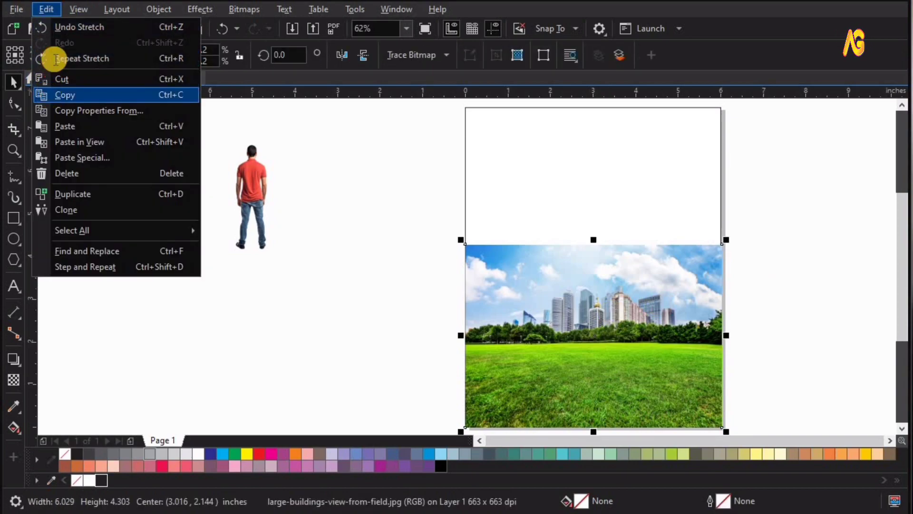
{"action": "left_click", "coordinate": [45, 10]}
{"action": "left_click", "coordinate": [44, 10]}
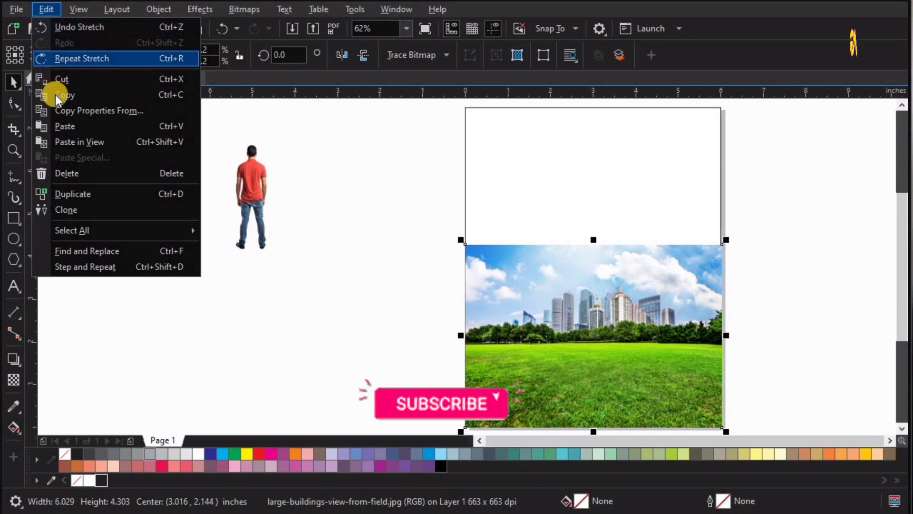
{"action": "left_click", "coordinate": [56, 126]}
{"action": "left_click_drag", "start_coordinate": [447, 352], "coordinate": [190, 353]}
- Crop the duplicate photo from below with the Shape tool, leaving only a sky strip about 0.96 in high
{"action": "key", "text": "z"}
{"action": "left_click_drag", "start_coordinate": [190, 406], "coordinate": [157, 422]}
{"action": "left_click", "coordinate": [14, 85]}
{"action": "left_click_drag", "start_coordinate": [137, 296], "coordinate": [628, 189]}
{"action": "key", "text": "F3"}
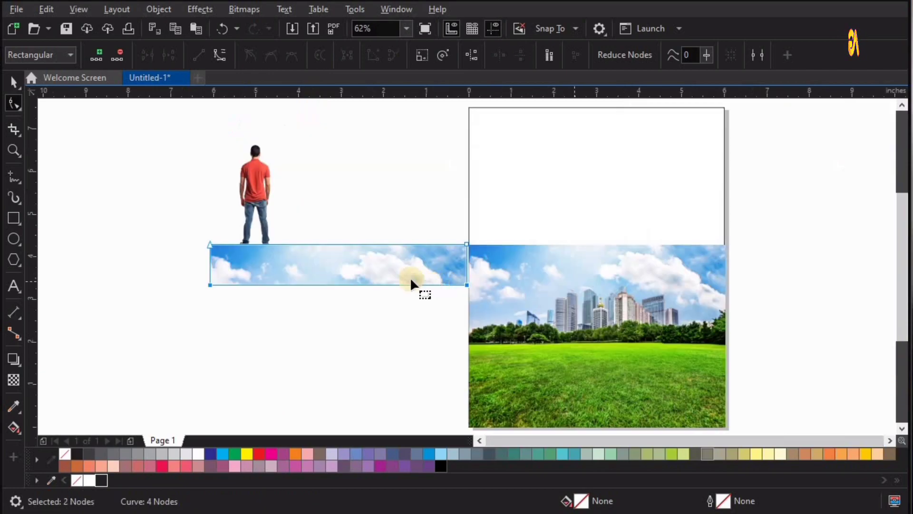
- Move the sky strip onto the page above the city photo and align both objects' centers horizontally
{"action": "key", "text": "space"}
{"action": "left_click_drag", "start_coordinate": [459, 240], "coordinate": [666, 193]}
{"action": "key", "text": "z"}
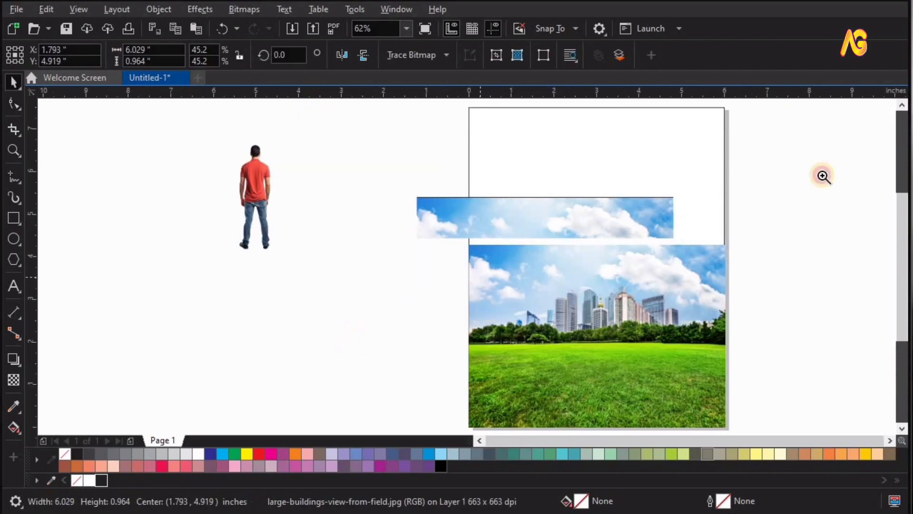
{"action": "left_click_drag", "start_coordinate": [836, 151], "coordinate": [837, 151]}
{"action": "key", "text": "space"}
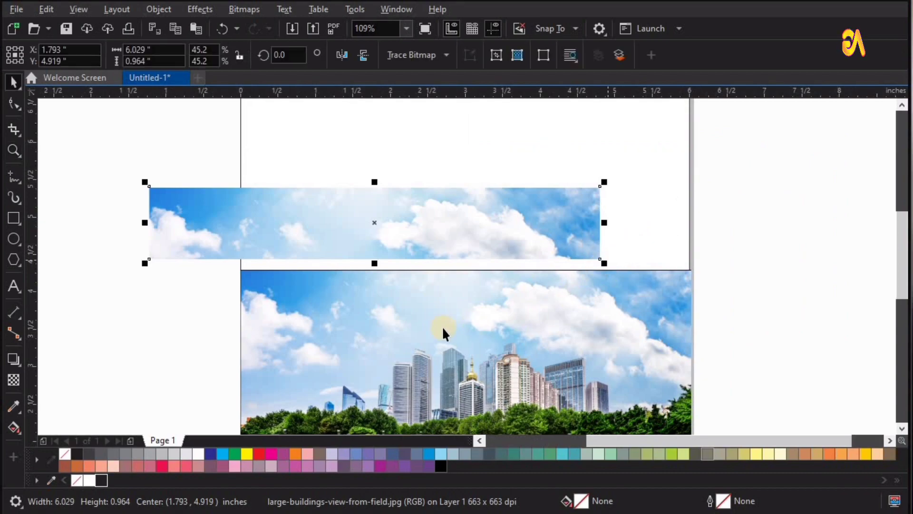
{"action": "left_click", "coordinate": [464, 318], "text": "shift"}
{"action": "left_click", "coordinate": [804, 55]}
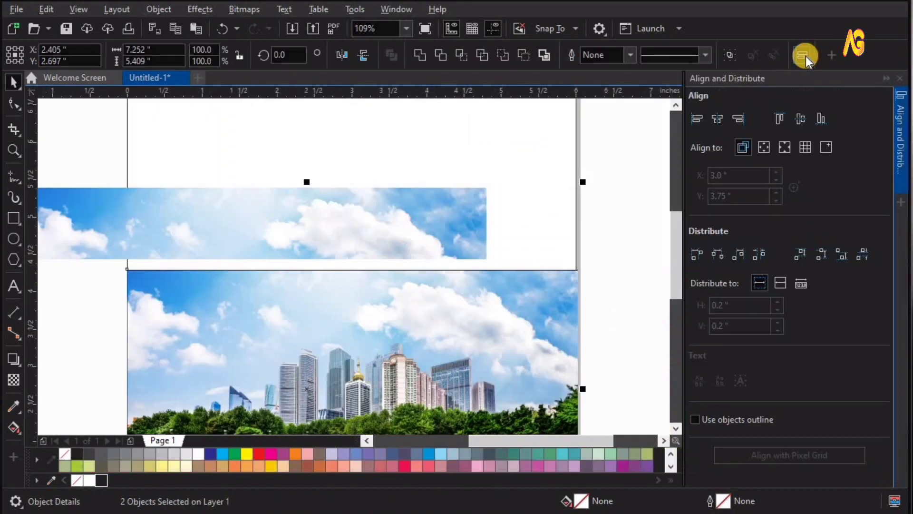
{"action": "left_click", "coordinate": [718, 119]}
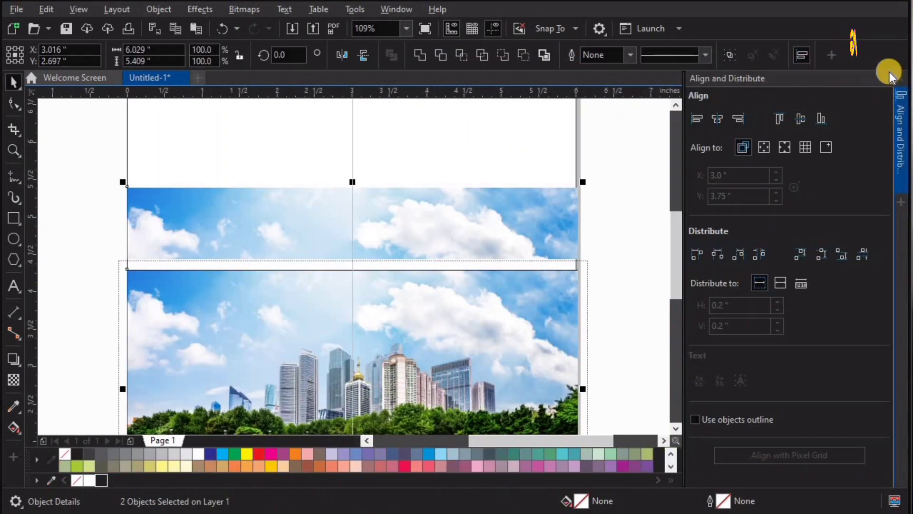
{"action": "key", "text": "ctrl+shift+a"}
- Stretch the sky strip vertically to about 3.5 in high, with its lower edge against the city photo's top
{"action": "left_click", "coordinate": [571, 236]}
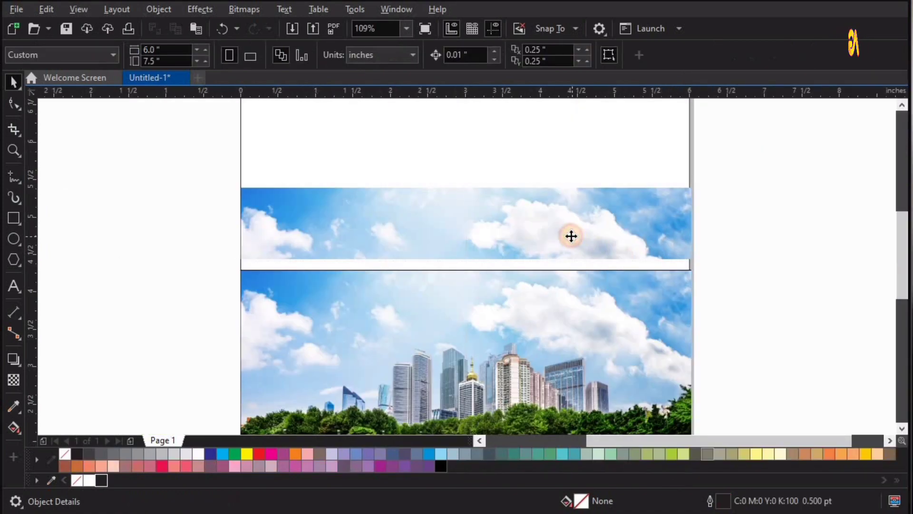
{"action": "key", "text": "F4"}
{"action": "left_click_drag", "start_coordinate": [594, 191], "coordinate": [601, 145]}
{"action": "left_click_drag", "start_coordinate": [594, 297], "coordinate": [594, 311]}
{"action": "key", "text": "z"}
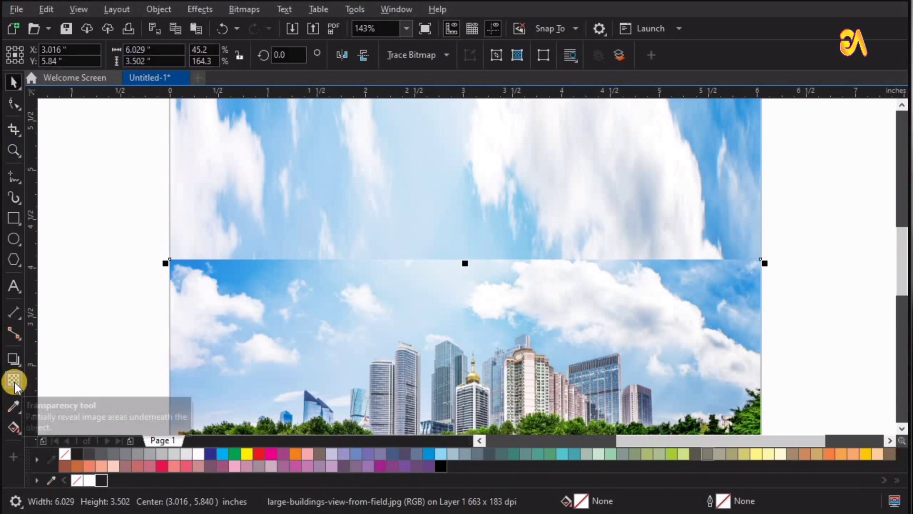
- Fade the sky strip's lower edge with a downward linear transparency and shift the strip down to overlap the city photo
{"action": "left_click", "coordinate": [13, 379]}
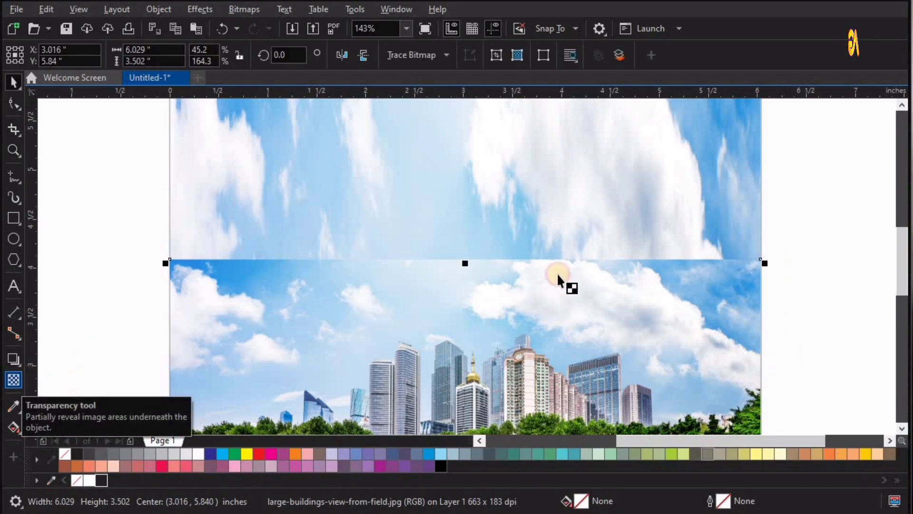
{"action": "left_click_drag", "start_coordinate": [453, 215], "coordinate": [452, 261]}
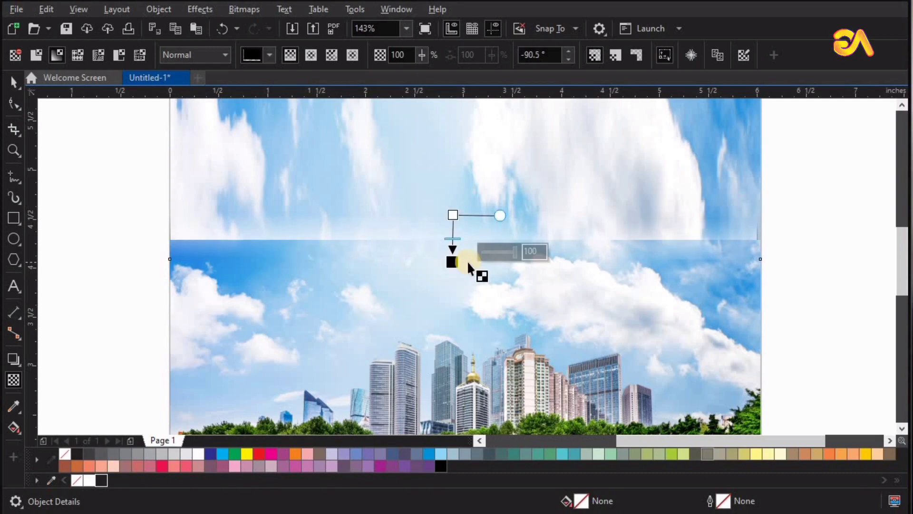
{"action": "key", "text": "space"}
{"action": "left_click_drag", "start_coordinate": [472, 215], "coordinate": [472, 202]}
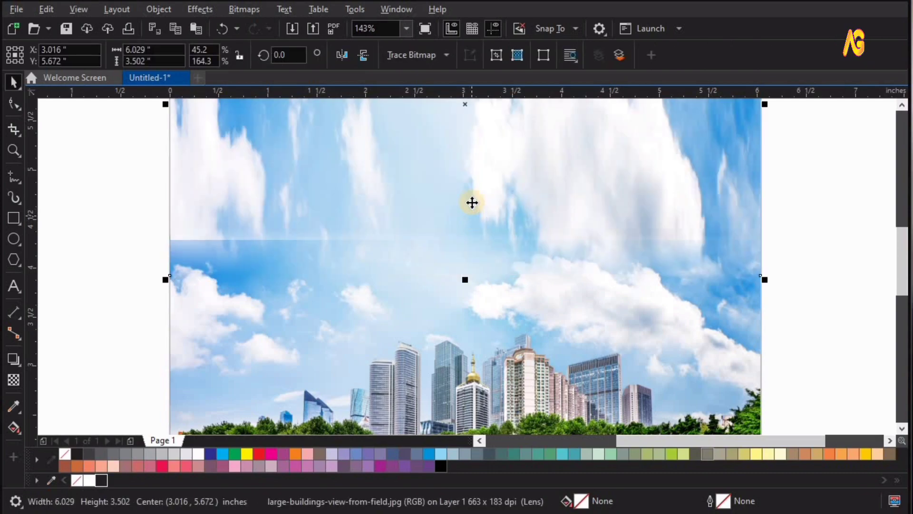
- Send the faded sky strip behind the city photo in the stacking order
{"action": "right_click", "coordinate": [470, 187]}
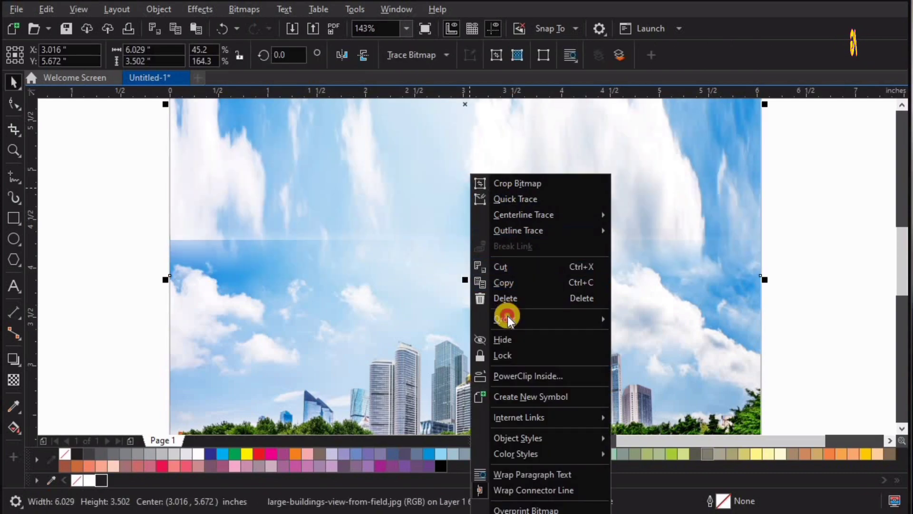
{"action": "mouse_move", "coordinate": [529, 323]}
{"action": "left_click", "coordinate": [738, 379]}
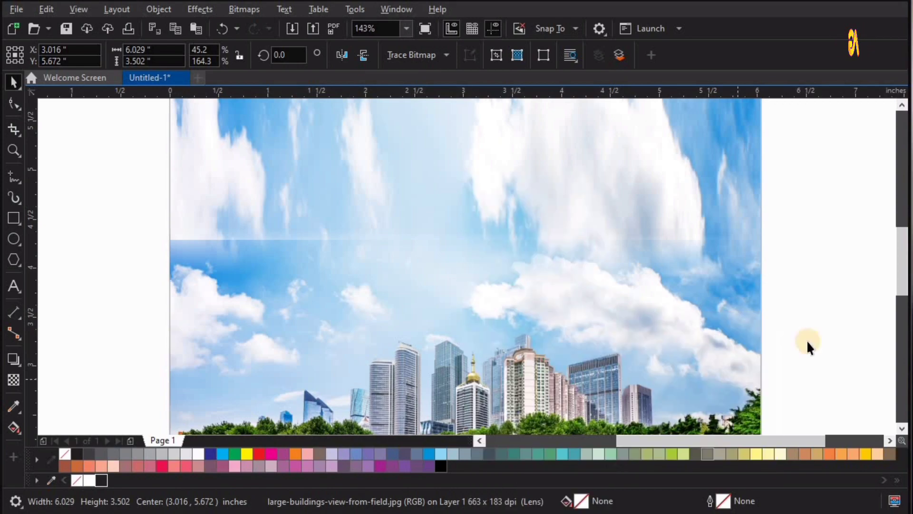
{"action": "left_click", "coordinate": [851, 296]}
{"action": "scroll", "coordinate": [697, 178], "scroll_direction": "down", "scroll_amount": 2}
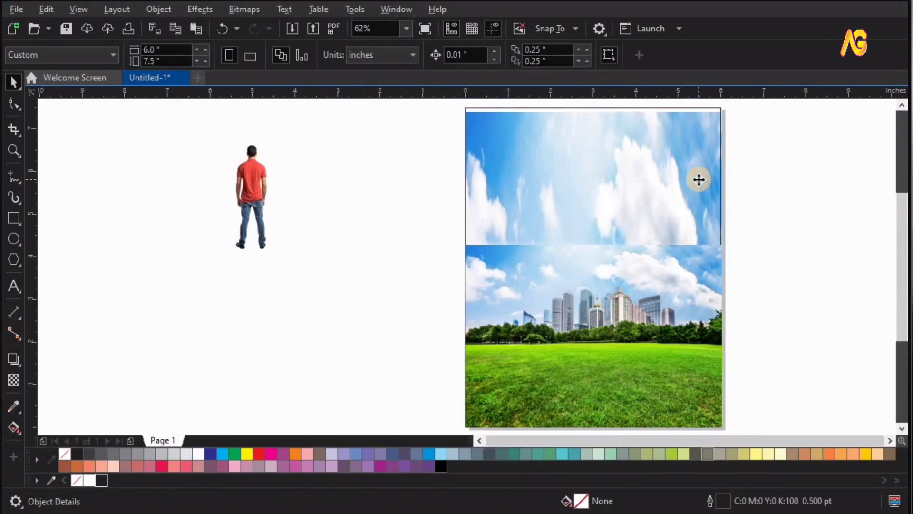
- Try a vertical linear transparency on the page-sized rectangle across the sky seam, and undo it
{"action": "left_click", "coordinate": [668, 332]}
{"action": "left_click", "coordinate": [667, 330]}
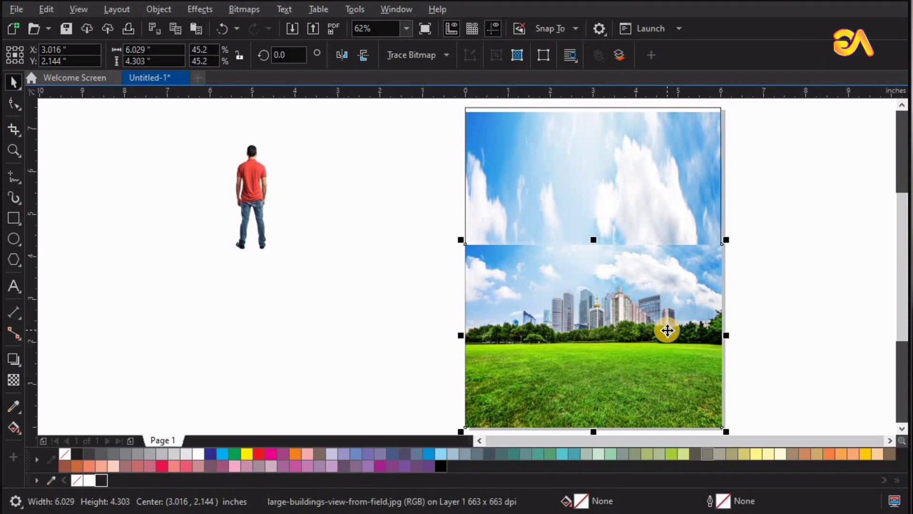
{"action": "key", "text": "z"}
{"action": "left_click_drag", "start_coordinate": [400, 129], "coordinate": [774, 332]}
{"action": "key", "text": "space"}
{"action": "left_click", "coordinate": [493, 260]}
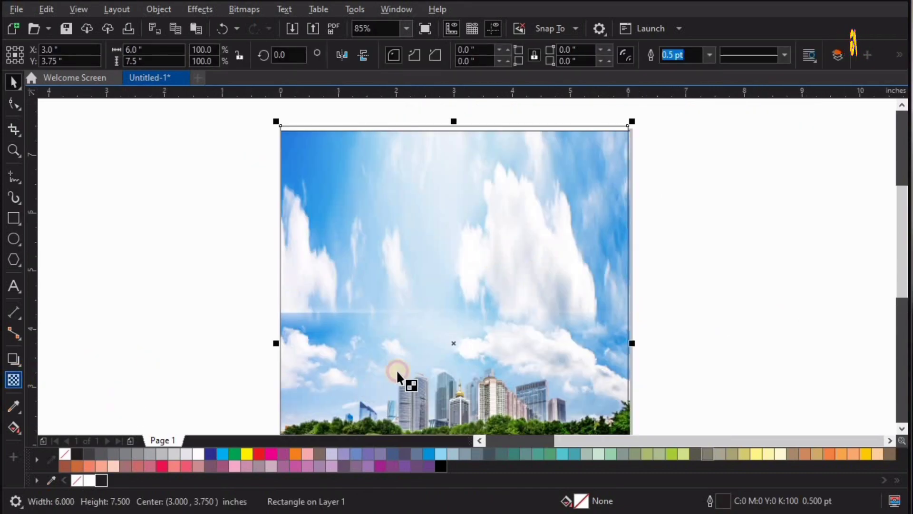
{"action": "left_click", "coordinate": [397, 372]}
{"action": "mouse_move", "coordinate": [444, 253]}
{"action": "left_mouse_down"}
{"action": "mouse_move", "coordinate": [437, 386]}
{"action": "mouse_move", "coordinate": [448, 348]}
{"action": "left_mouse_up"}
{"action": "key", "text": "space"}
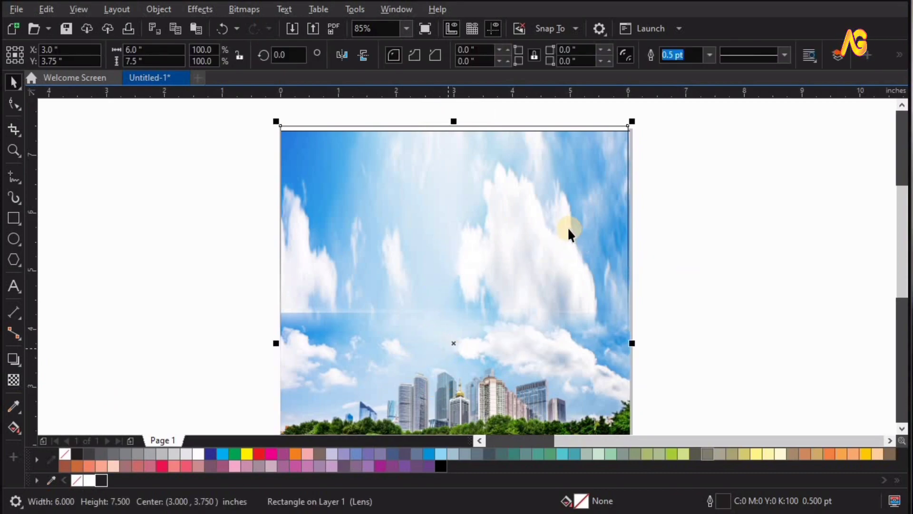
{"action": "key", "text": "ctrl+z"}
- Stretch the sky strip's lower edge down over the city photo's sky, making the strip about 3.96 in high
{"action": "left_click", "coordinate": [450, 333]}
{"action": "left_click_drag", "start_coordinate": [456, 363], "coordinate": [456, 370]}
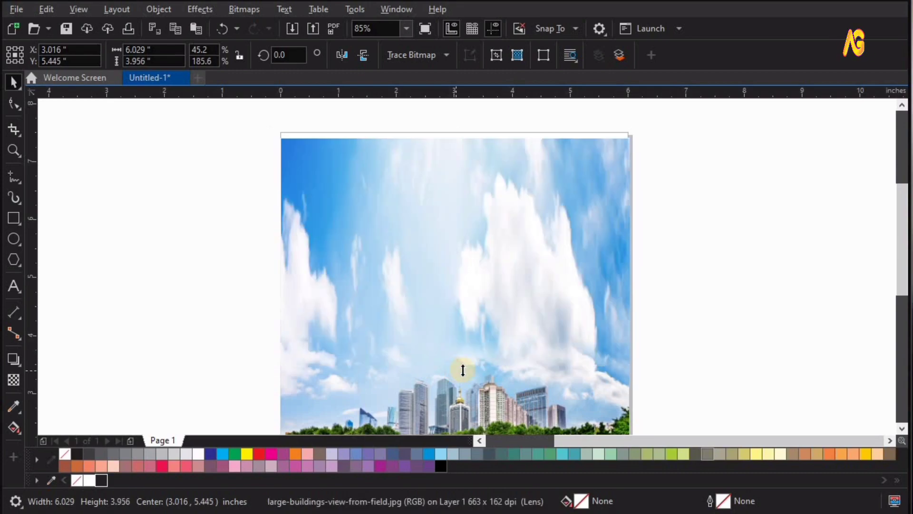
{"action": "left_click", "coordinate": [723, 259]}
{"action": "key", "text": "F4"}
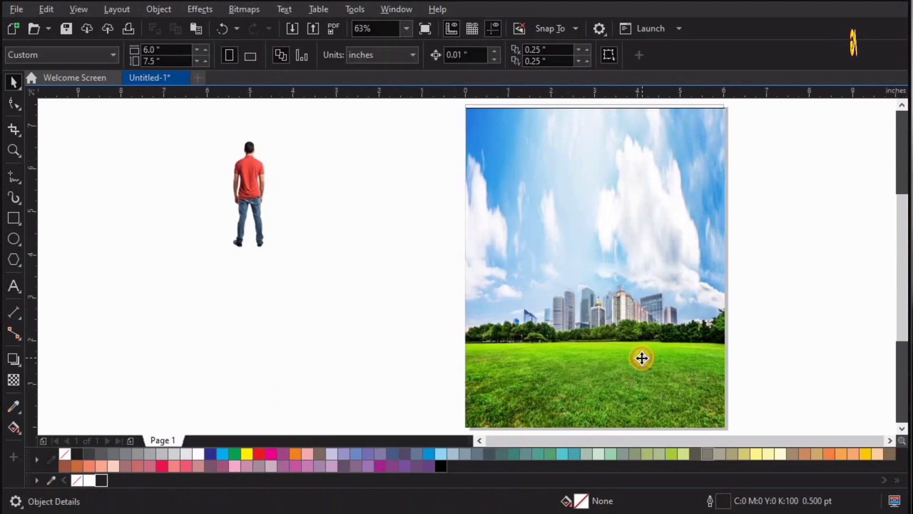
- Stretch the sky strip and city photo together up to the page's top edge, about 7.5 in high overall
{"action": "left_click", "coordinate": [642, 357]}
{"action": "left_click", "coordinate": [648, 217], "text": "shift"}
{"action": "key", "text": "F2"}
{"action": "left_click_drag", "start_coordinate": [459, 240], "coordinate": [813, 81]}
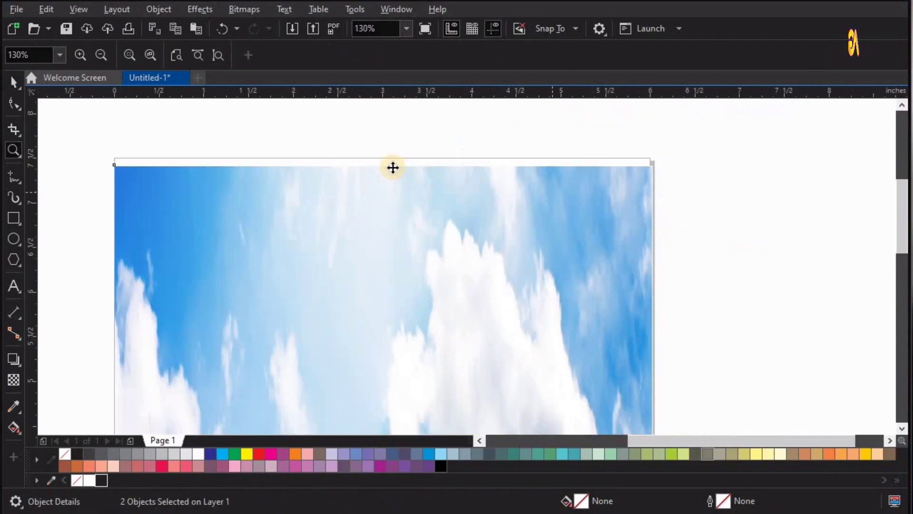
{"action": "left_click_drag", "start_coordinate": [384, 157], "coordinate": [385, 160]}
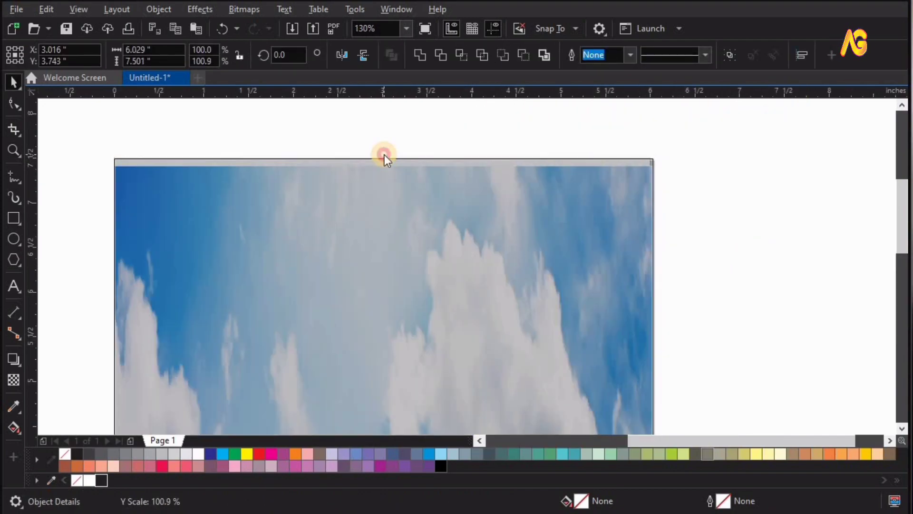
{"action": "key", "text": "F4"}
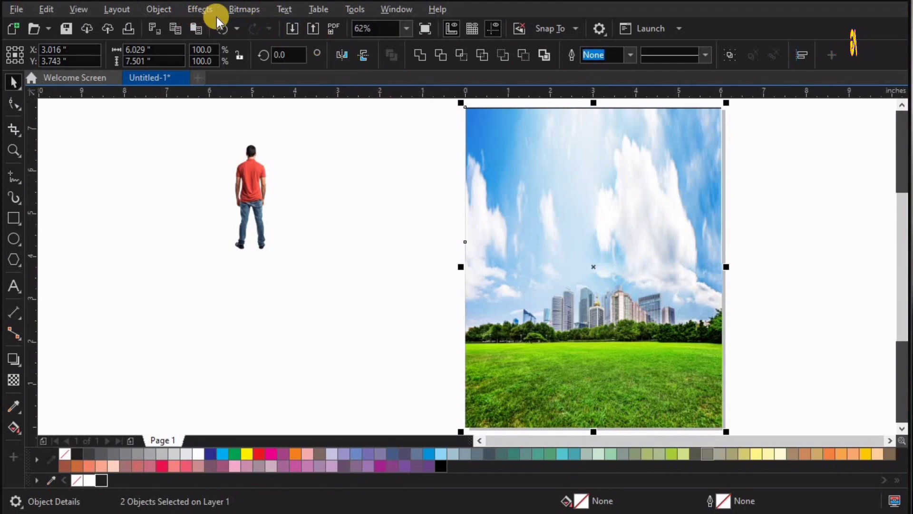
- Convert the selected sky strip and city photo into one 500 dpi bitmap in RGB Color (24-bit) with transparent background
{"action": "left_click", "coordinate": [246, 11]}
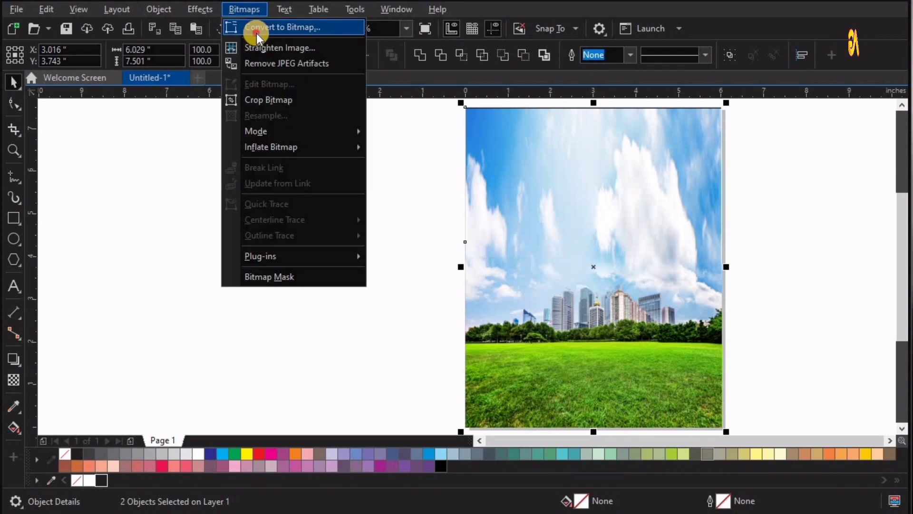
{"action": "left_click", "coordinate": [255, 33]}
{"action": "left_click", "coordinate": [438, 215]}
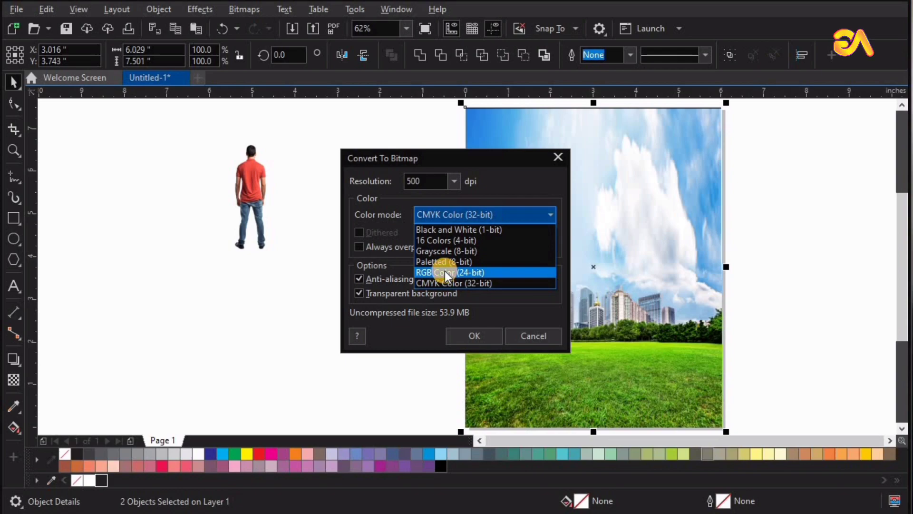
{"action": "left_click", "coordinate": [444, 272]}
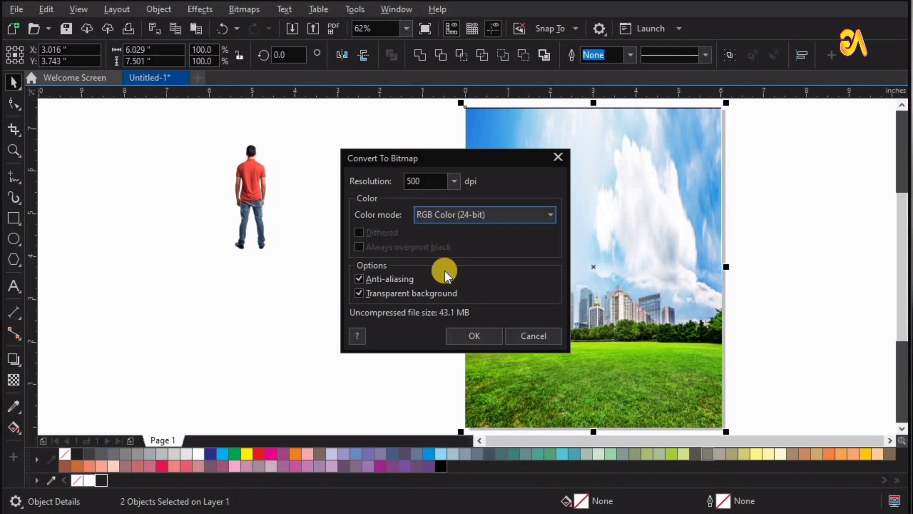
{"action": "left_click", "coordinate": [472, 337]}
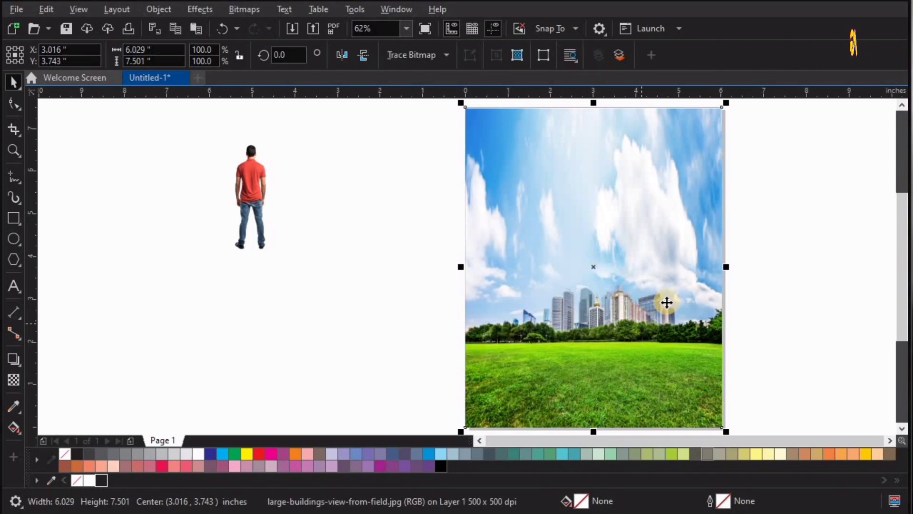
- Place a copy of the merged bitmap beside the page and enlarge the original to about 6.17 × 7.68 in, centered on the page
{"action": "left_click_drag", "start_coordinate": [530, 286], "coordinate": [273, 282]}
{"action": "left_click", "coordinate": [585, 255]}
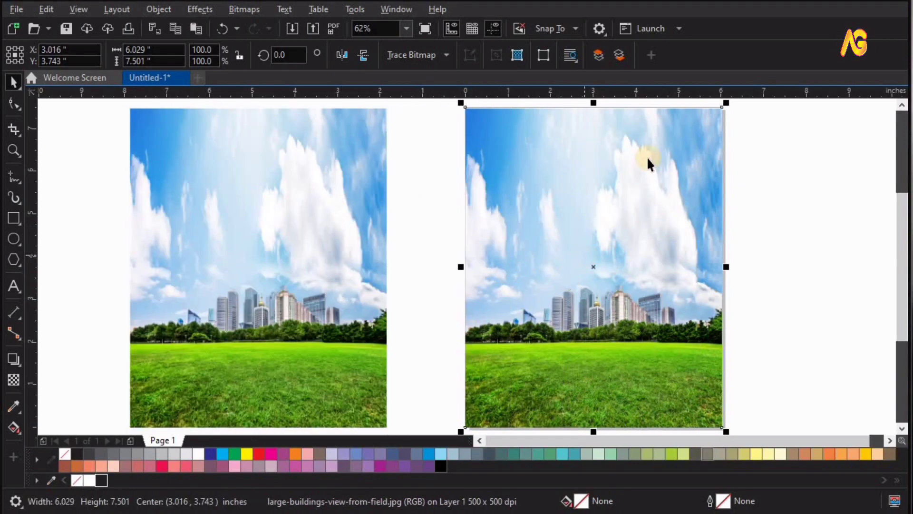
{"action": "left_click", "coordinate": [669, 142]}
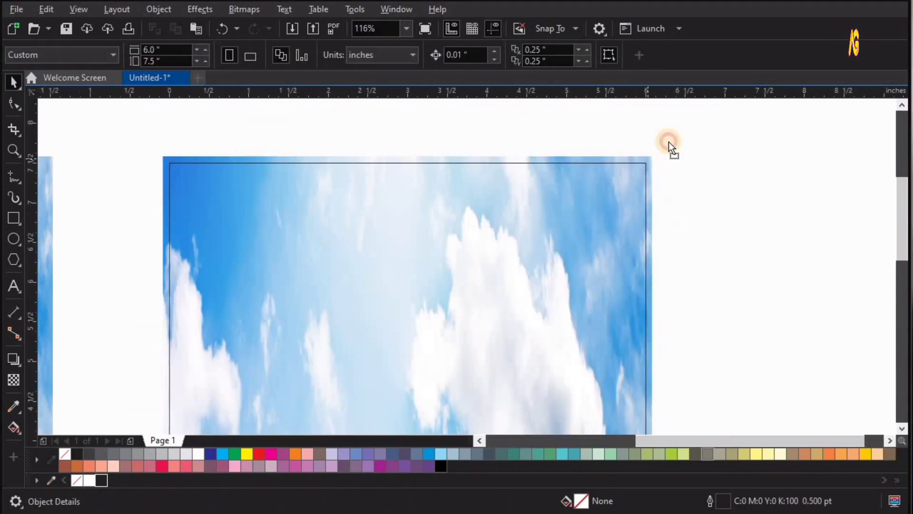
{"action": "left_click_drag", "start_coordinate": [647, 159], "coordinate": [669, 142]}
{"action": "left_click", "coordinate": [221, 28]}
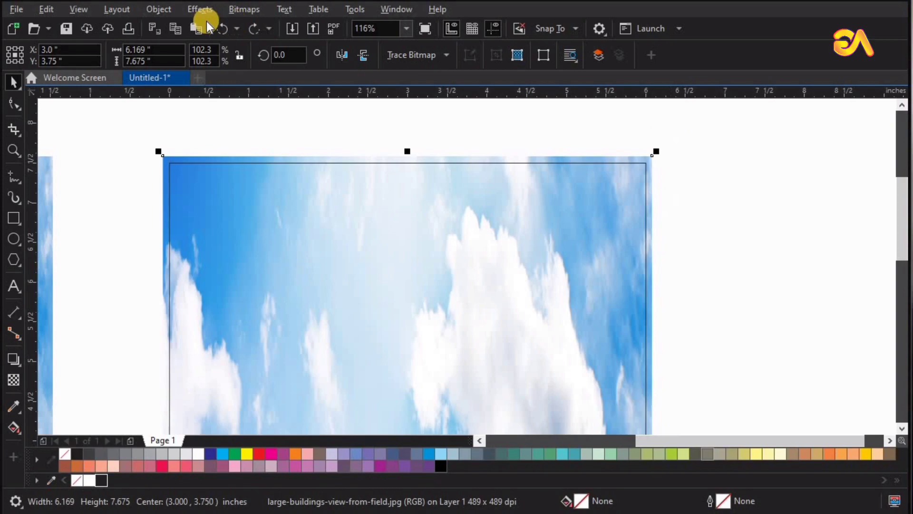
- PowerClip the enlarged background bitmap inside the 6 × 7.5 in page rectangle
{"action": "left_click", "coordinate": [165, 10]}
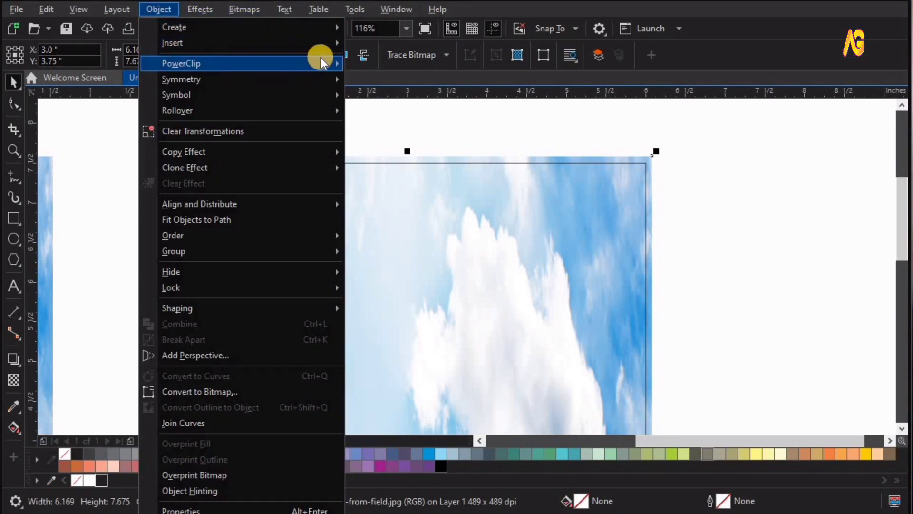
{"action": "mouse_move", "coordinate": [320, 61]}
{"action": "left_click", "coordinate": [371, 66]}
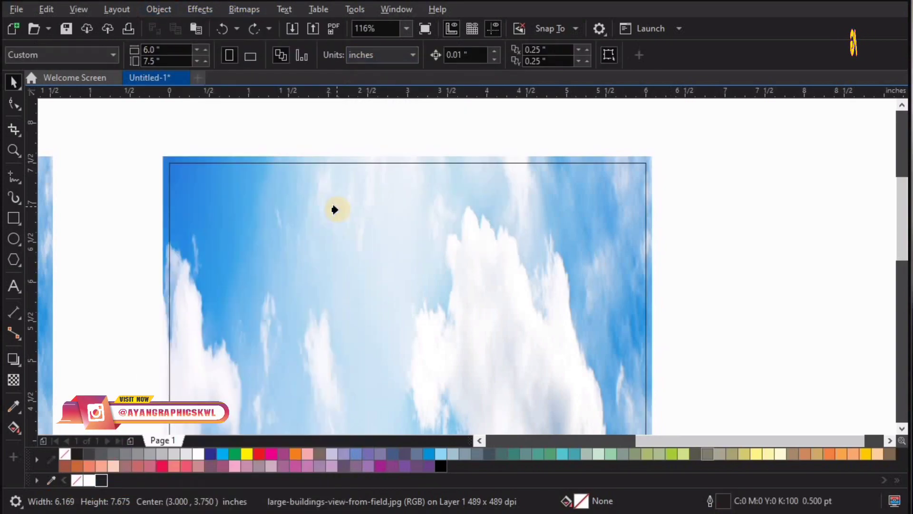
{"action": "left_click", "coordinate": [337, 209]}
{"action": "left_click", "coordinate": [727, 204]}
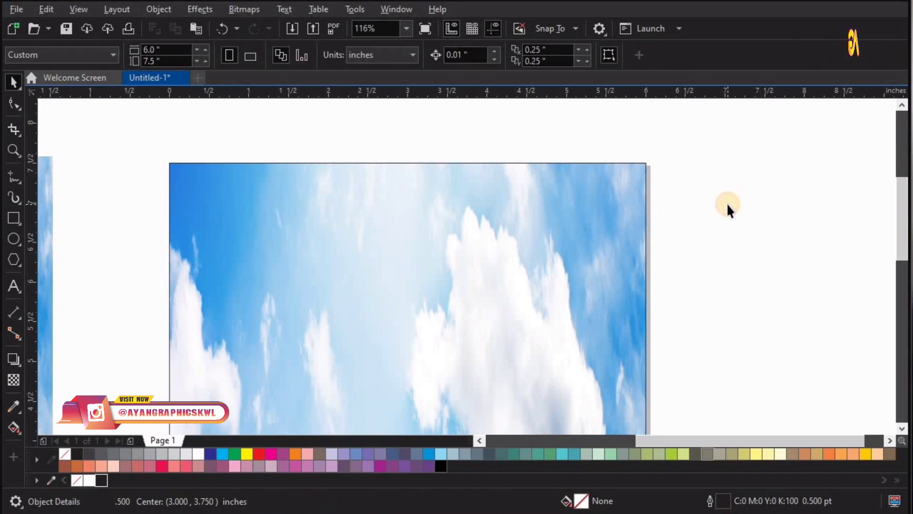
- Draw a rectangle about 6.23 × 1.95 in over the page's grass area, filled black with no outline
{"action": "key", "text": "F4"}
{"action": "left_click", "coordinate": [668, 213]}
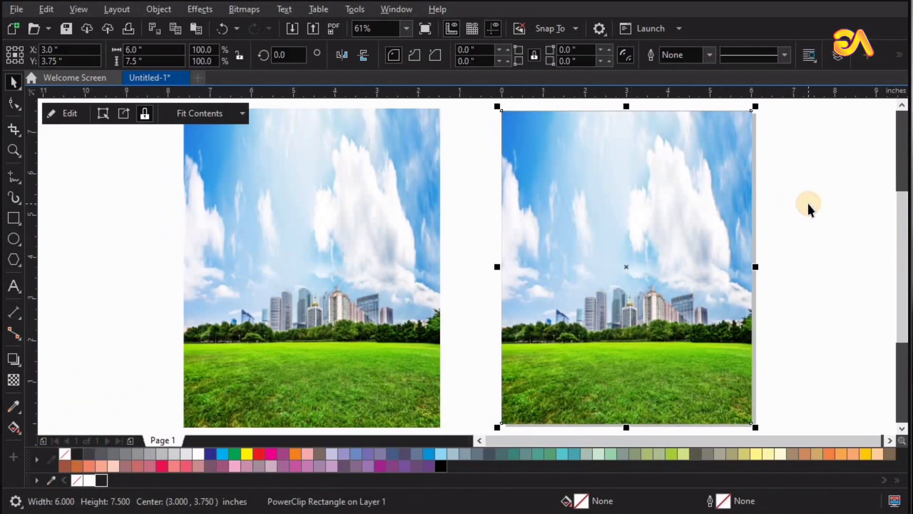
{"action": "left_click", "coordinate": [279, 310]}
{"action": "left_click", "coordinate": [13, 219]}
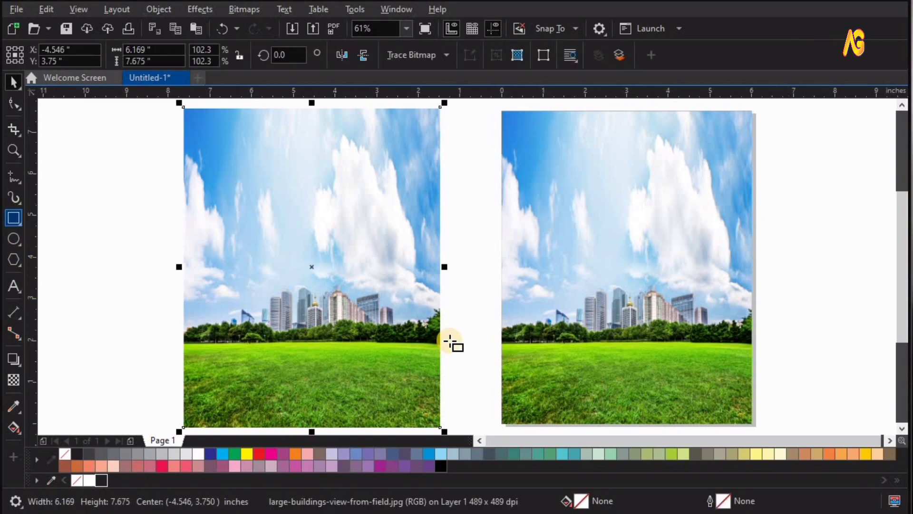
{"action": "left_click_drag", "start_coordinate": [499, 343], "coordinate": [762, 427]}
{"action": "left_click_drag", "start_coordinate": [78, 452], "coordinate": [541, 366]}
{"action": "key", "text": "z"}
{"action": "left_click_drag", "start_coordinate": [807, 430], "coordinate": [807, 433]}
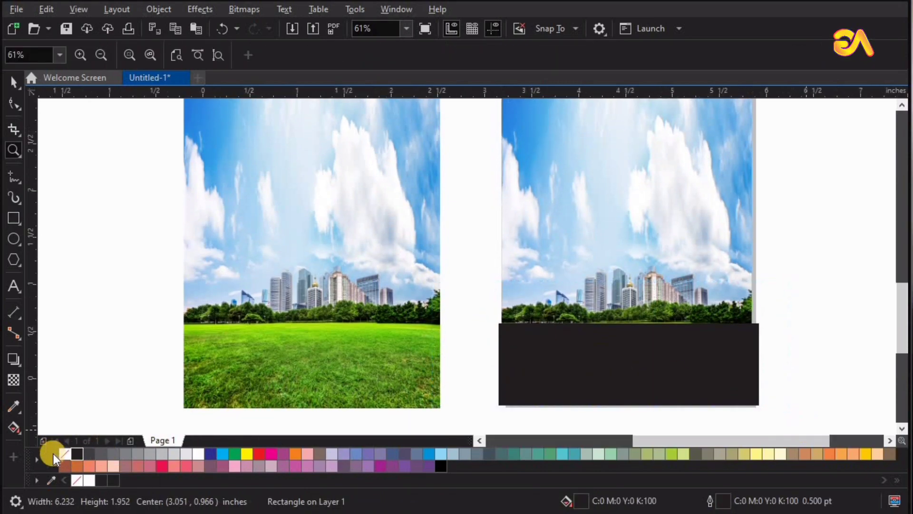
{"action": "key", "text": "space"}
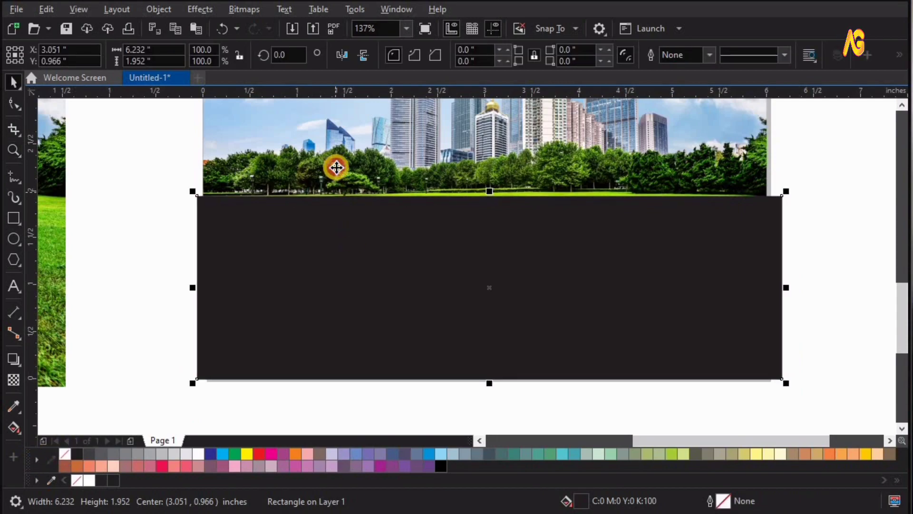
- Centre the black rectangle horizontally on the page and raise it slightly to about Y 0.996 in
{"action": "left_click", "coordinate": [336, 166], "text": "shift"}
{"action": "left_click", "coordinate": [866, 238]}
{"action": "left_click_drag", "start_coordinate": [575, 304], "coordinate": [576, 303]}
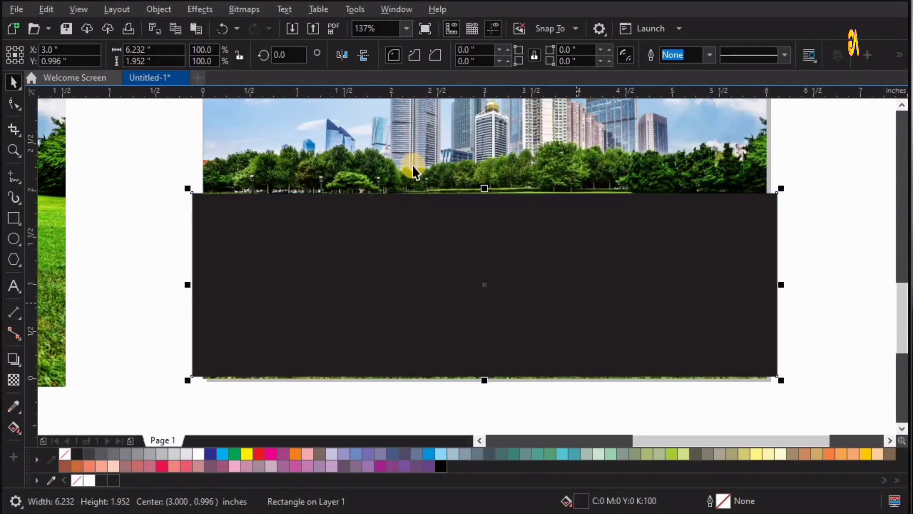
- Apply a Gaussian Blur with a radius of about 15 pixels to the black rectangle
{"action": "left_click", "coordinate": [216, 10]}
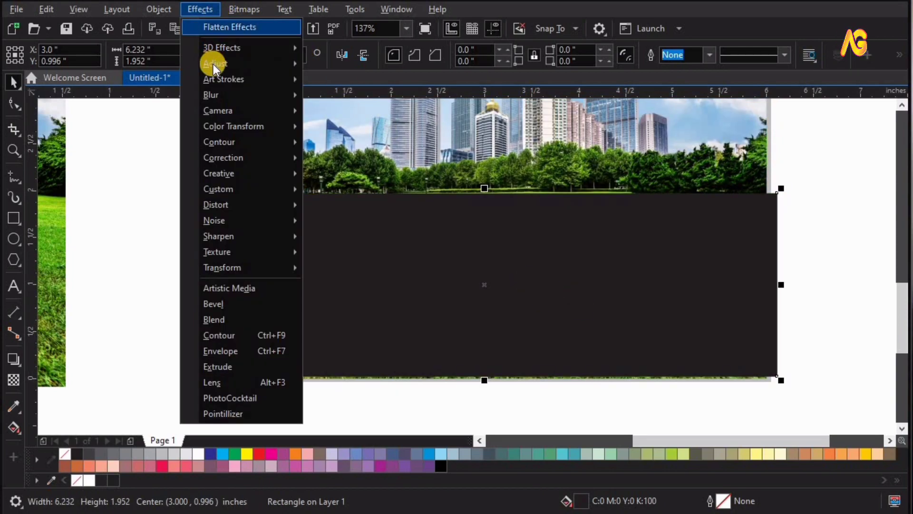
{"action": "left_click", "coordinate": [215, 95]}
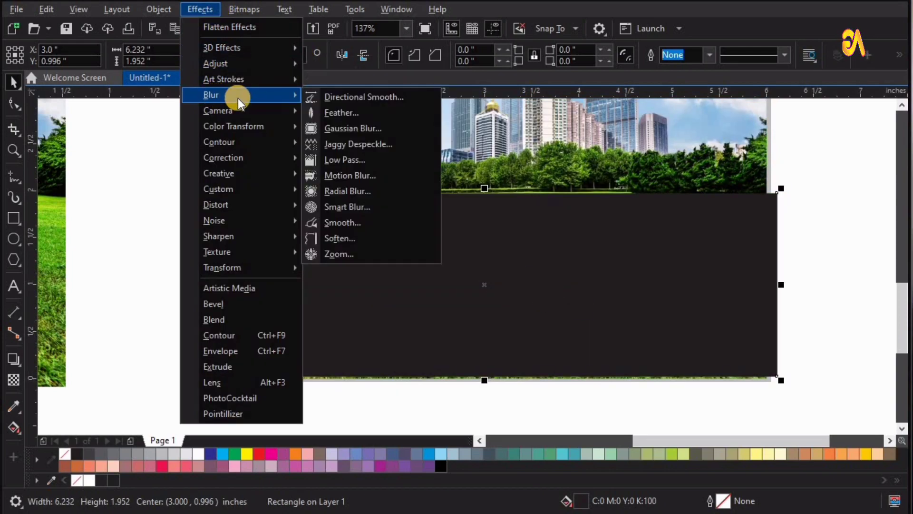
{"action": "left_click", "coordinate": [353, 129]}
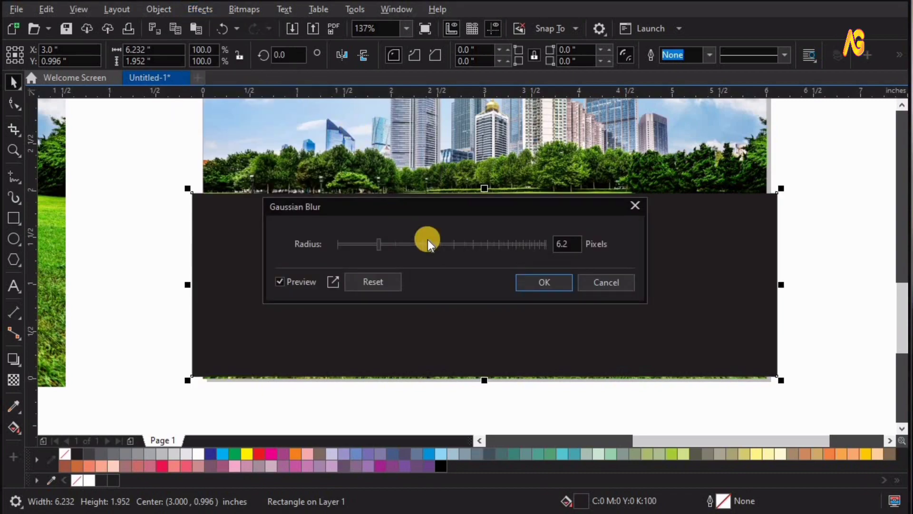
{"action": "left_click_drag", "start_coordinate": [386, 223], "coordinate": [412, 264]}
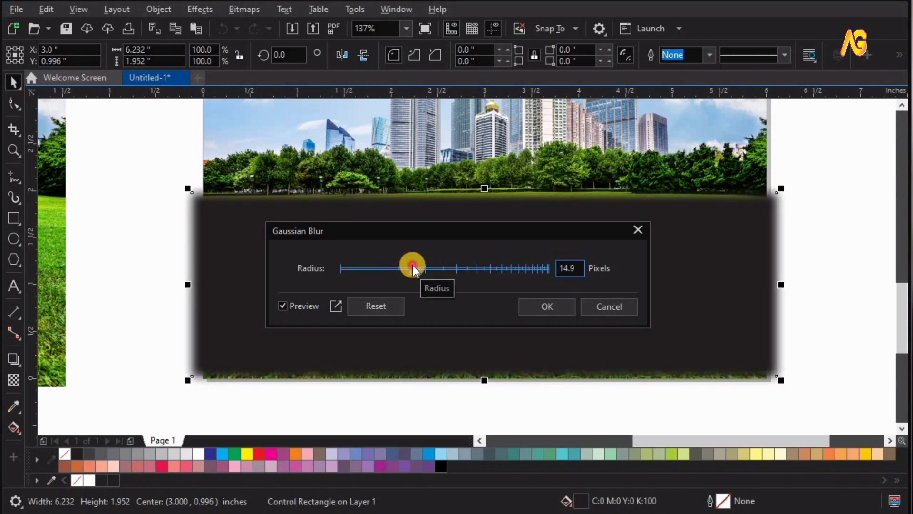
{"action": "left_click", "coordinate": [560, 305]}
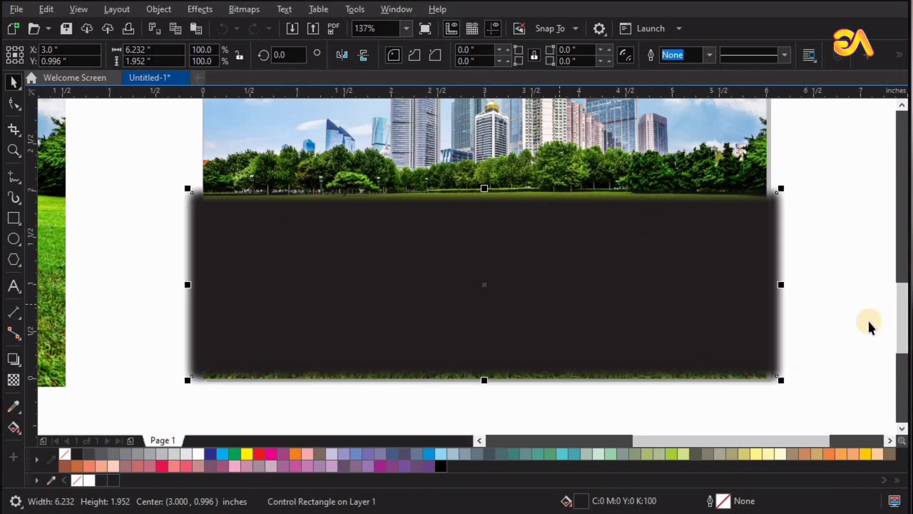
- Fill the blurred rectangle with RGB black (#000000) and PowerClip it inside the 6 × 7.5 in page frame
{"action": "left_click", "coordinate": [781, 337]}
{"action": "left_click", "coordinate": [648, 253]}
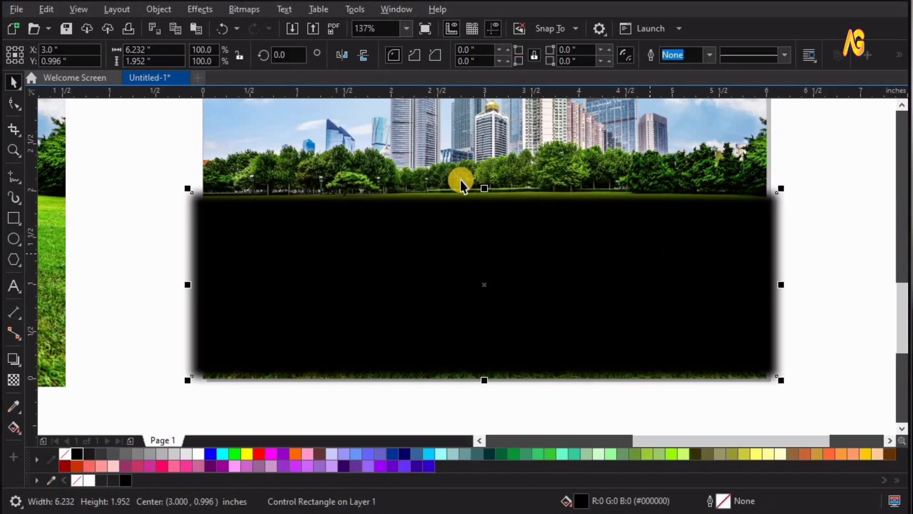
{"action": "left_click", "coordinate": [166, 10]}
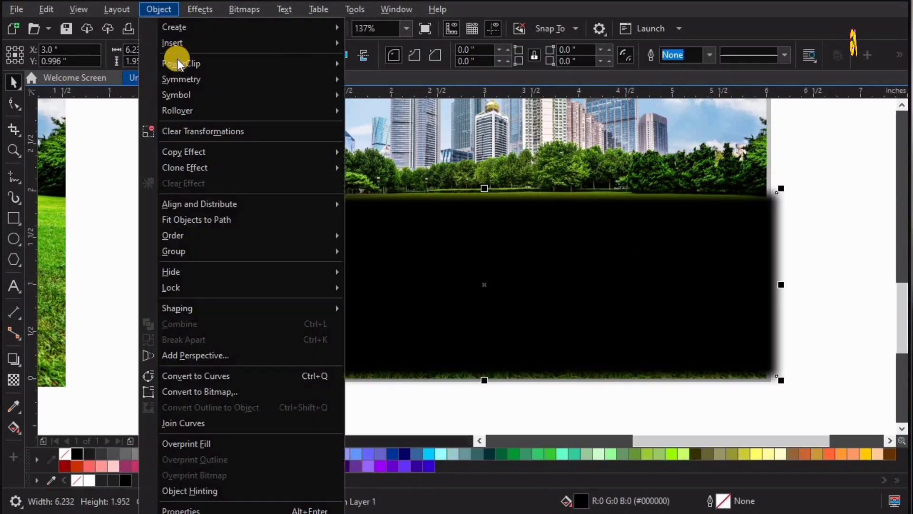
{"action": "mouse_move", "coordinate": [178, 63]}
{"action": "left_click", "coordinate": [394, 67]}
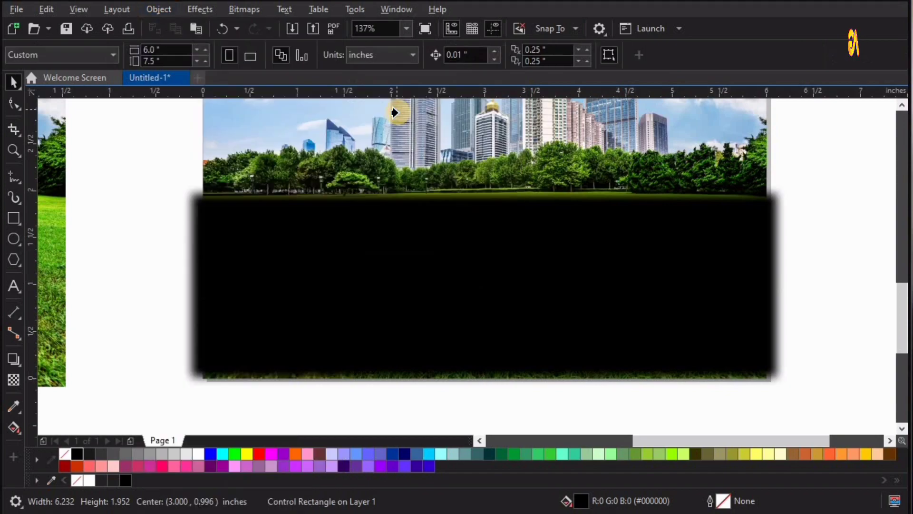
{"action": "left_click", "coordinate": [765, 249]}
{"action": "left_click", "coordinate": [810, 230]}
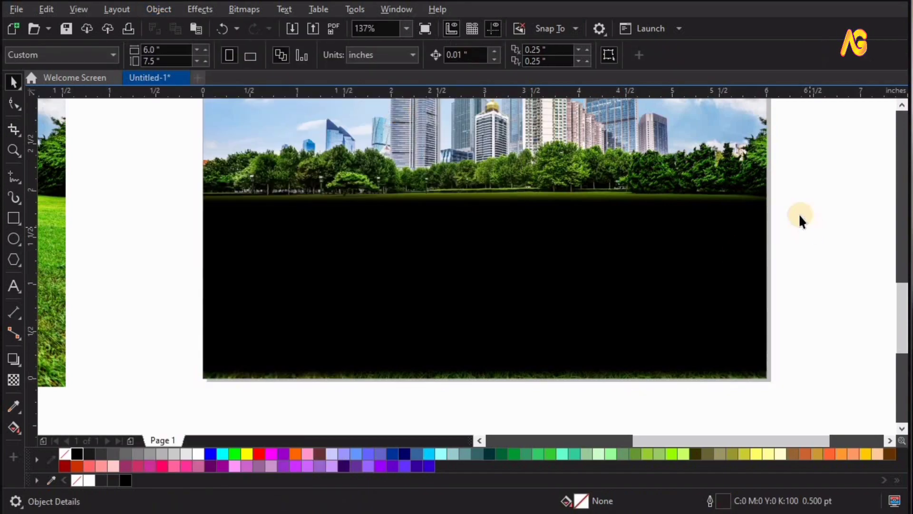
{"action": "key", "text": "F4"}
- Open the page frame's PowerClip contents for editing and start a Hue/Saturation/Lightness adjustment on the city bitmap
{"action": "left_click", "coordinate": [349, 301]}
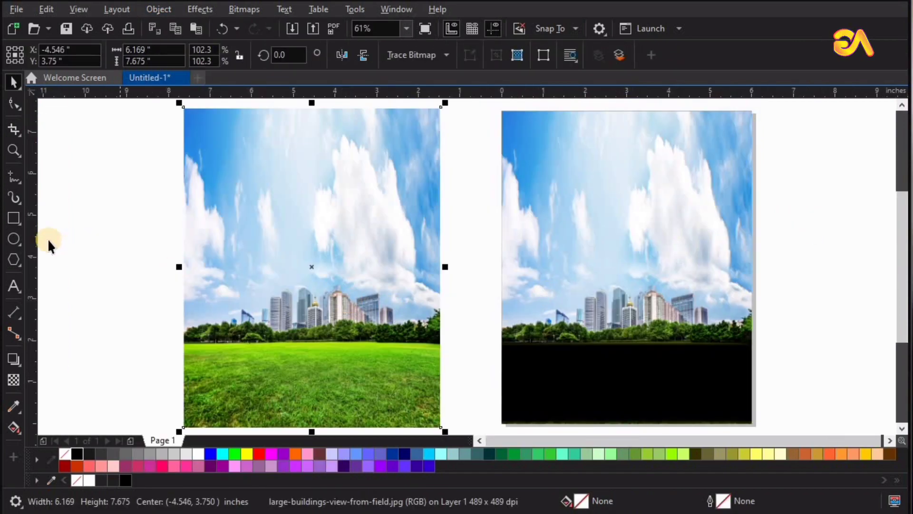
{"action": "left_click", "coordinate": [642, 218]}
{"action": "left_click", "coordinate": [64, 113]}
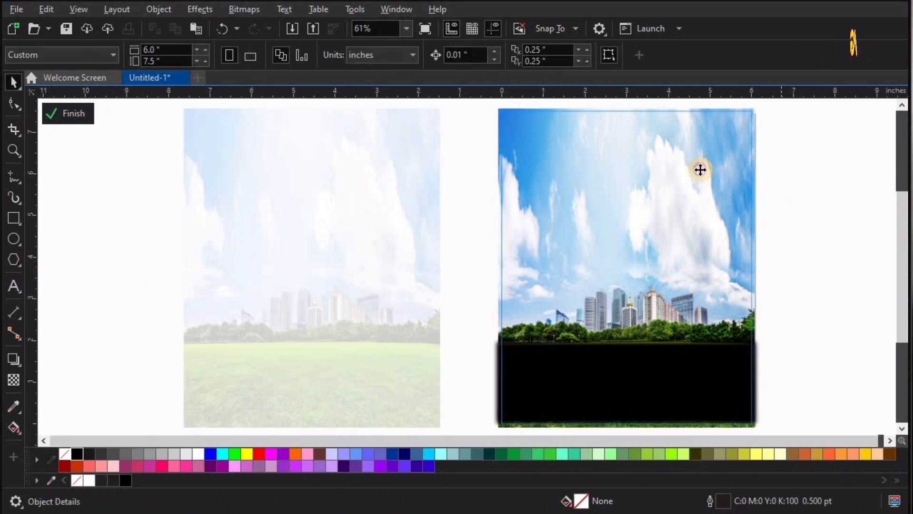
{"action": "left_click", "coordinate": [700, 169]}
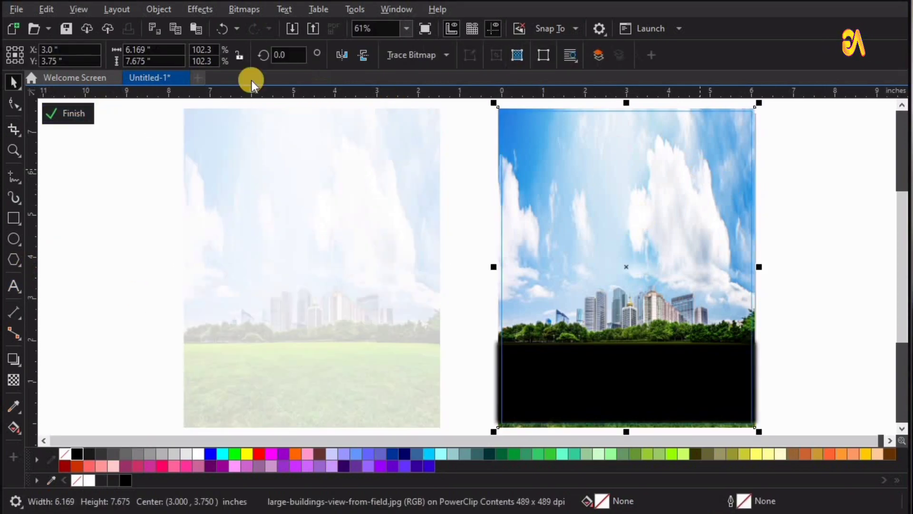
{"action": "left_click", "coordinate": [188, 11]}
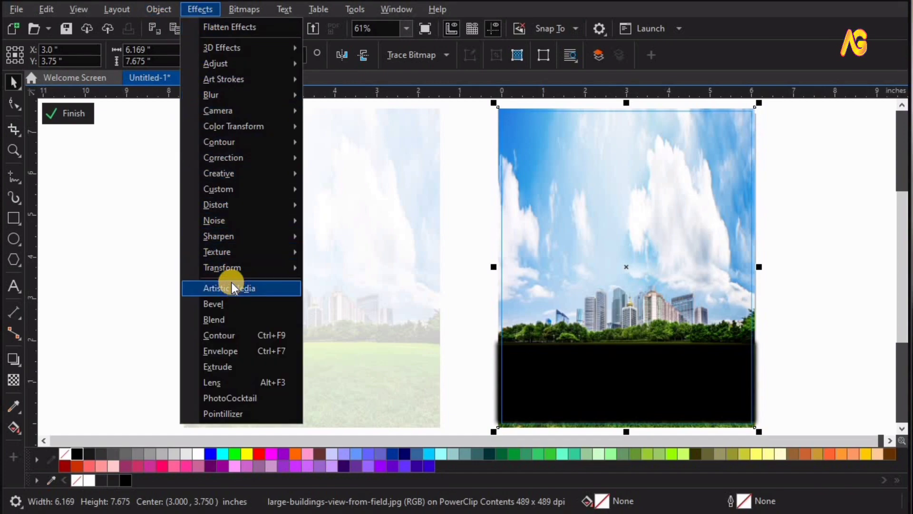
{"action": "mouse_move", "coordinate": [216, 63]}
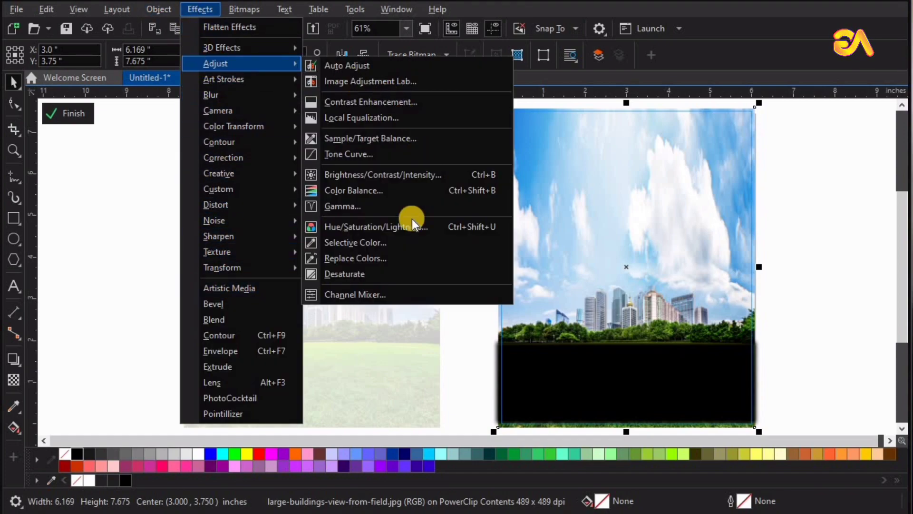
{"action": "left_click", "coordinate": [409, 227]}
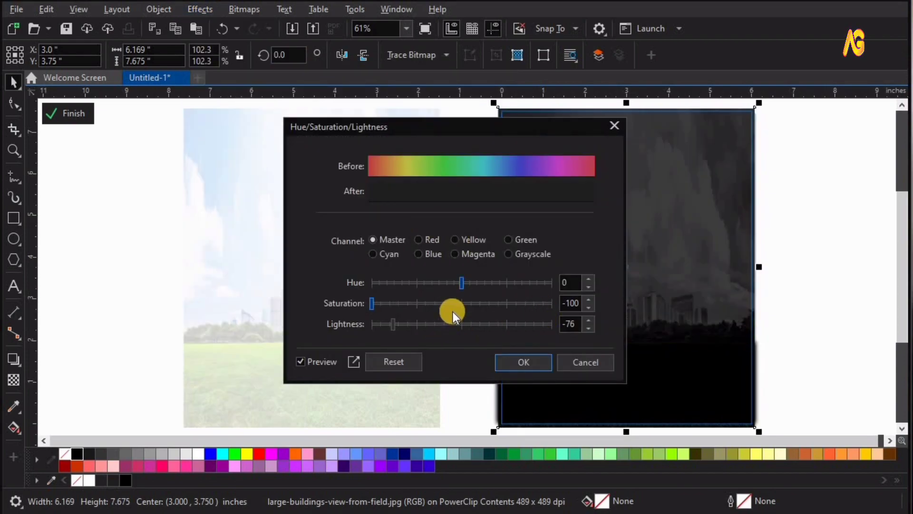
- Set the city bitmap's saturation to -98 and lightness to -82, and finish editing the PowerClip contents
{"action": "left_click_drag", "start_coordinate": [372, 303], "coordinate": [462, 328]}
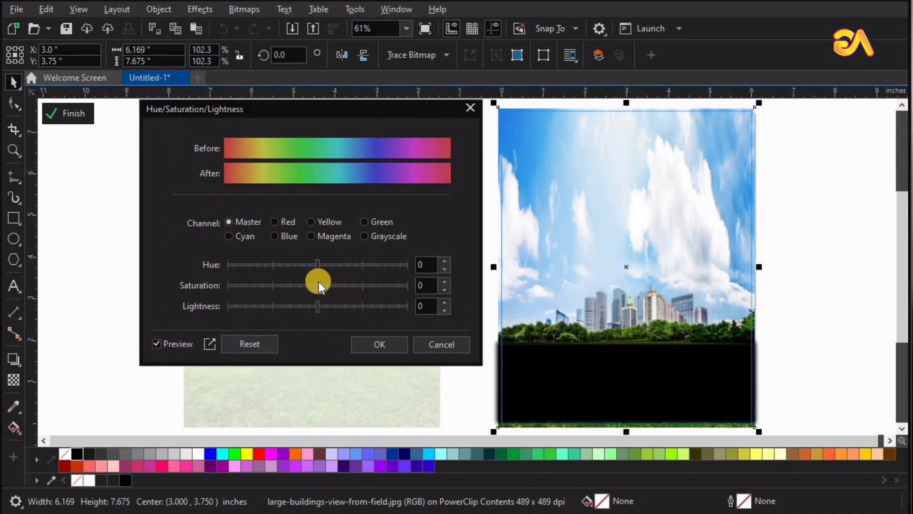
{"action": "left_click_drag", "start_coordinate": [306, 285], "coordinate": [229, 293]}
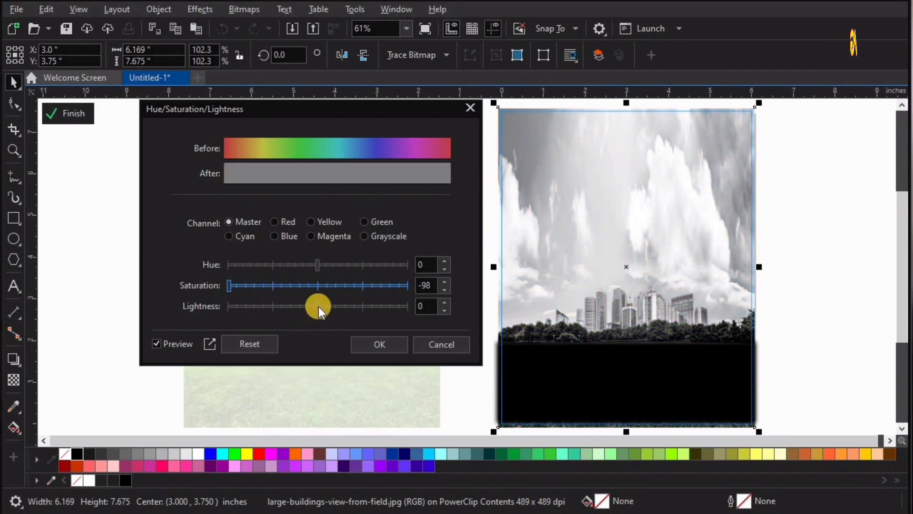
{"action": "left_click_drag", "start_coordinate": [307, 306], "coordinate": [245, 312]}
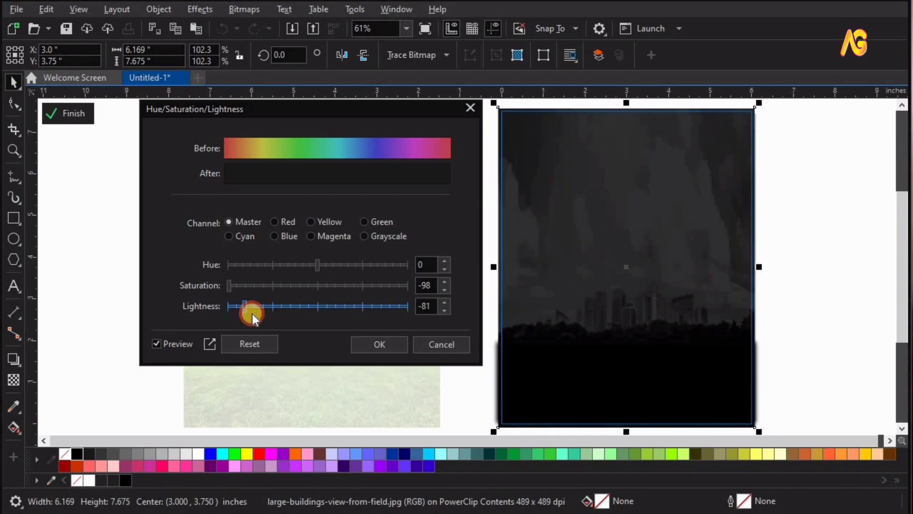
{"action": "left_click_drag", "start_coordinate": [246, 303], "coordinate": [244, 303]}
{"action": "left_click", "coordinate": [245, 303]}
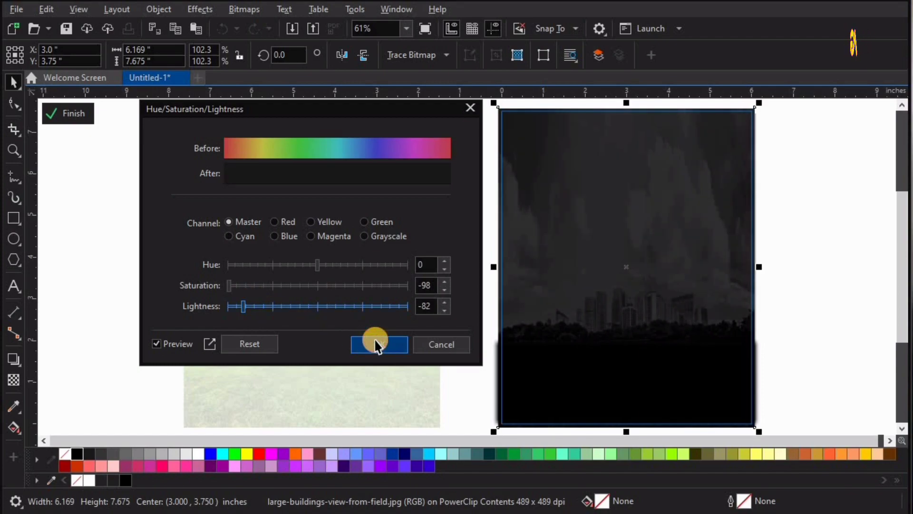
{"action": "left_click", "coordinate": [377, 344]}
{"action": "left_click", "coordinate": [72, 117]}
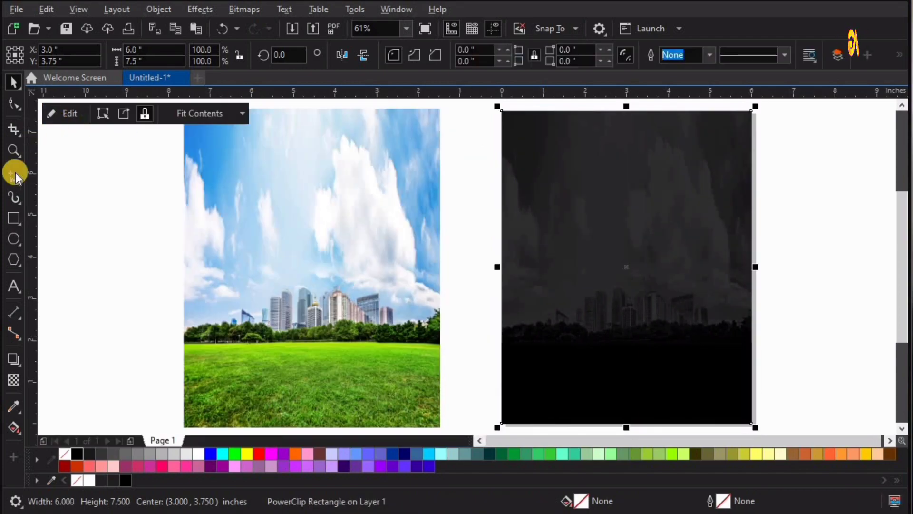
- Add the artistic text "1", enlarge it to about 415 pt and place it beside the page
{"action": "left_click", "coordinate": [10, 284]}
{"action": "left_click", "coordinate": [481, 240]}
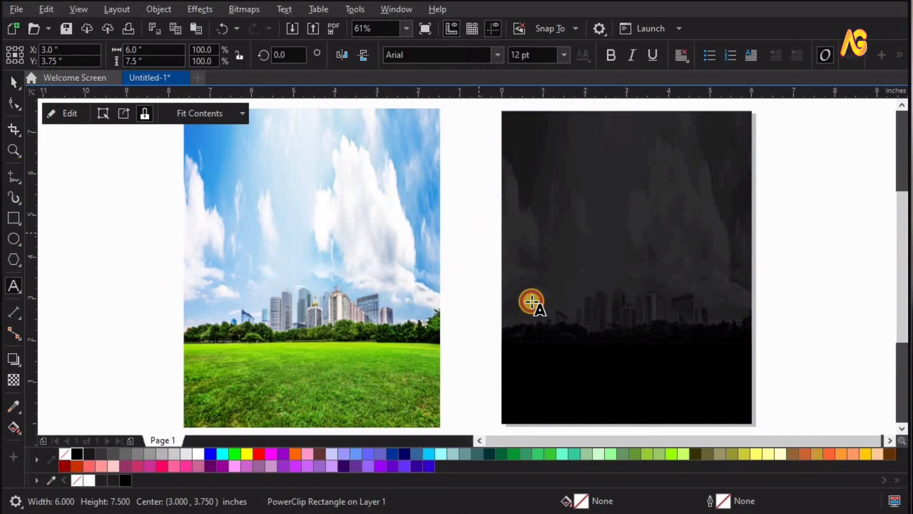
{"action": "type", "text": "1"}
{"action": "left_click", "coordinate": [13, 83]}
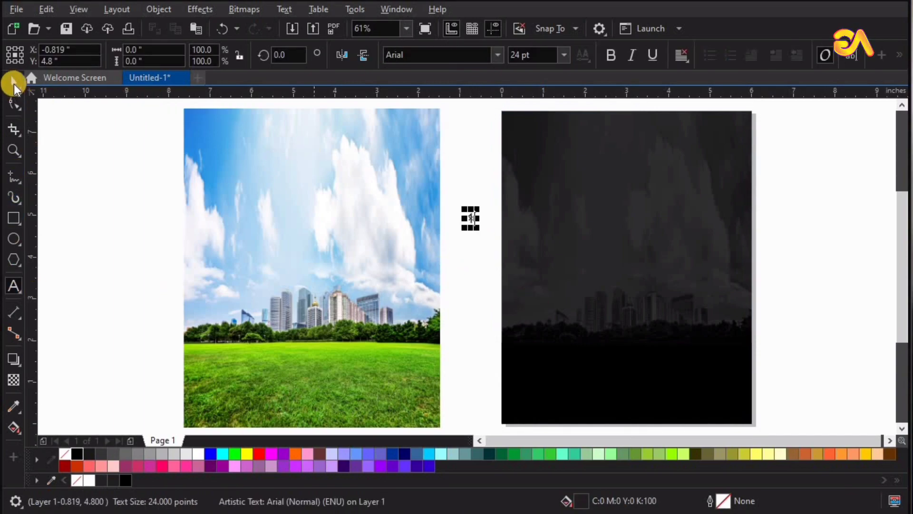
{"action": "left_click_drag", "start_coordinate": [476, 227], "coordinate": [618, 387]}
{"action": "left_click_drag", "start_coordinate": [719, 275], "coordinate": [831, 254]}
- Set the "1" in the AA Sameer Kelk font with a white fill and move it onto the dark page
{"action": "left_click", "coordinate": [498, 53]}
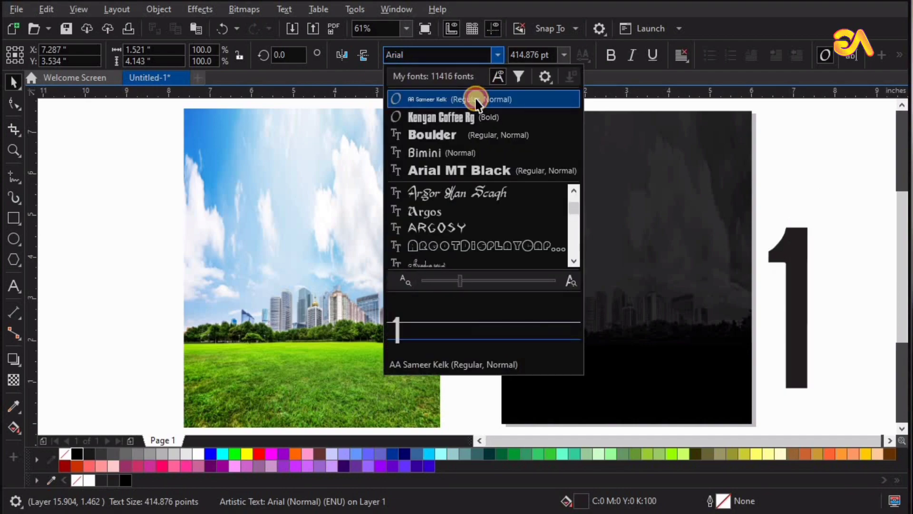
{"action": "left_click", "coordinate": [476, 99]}
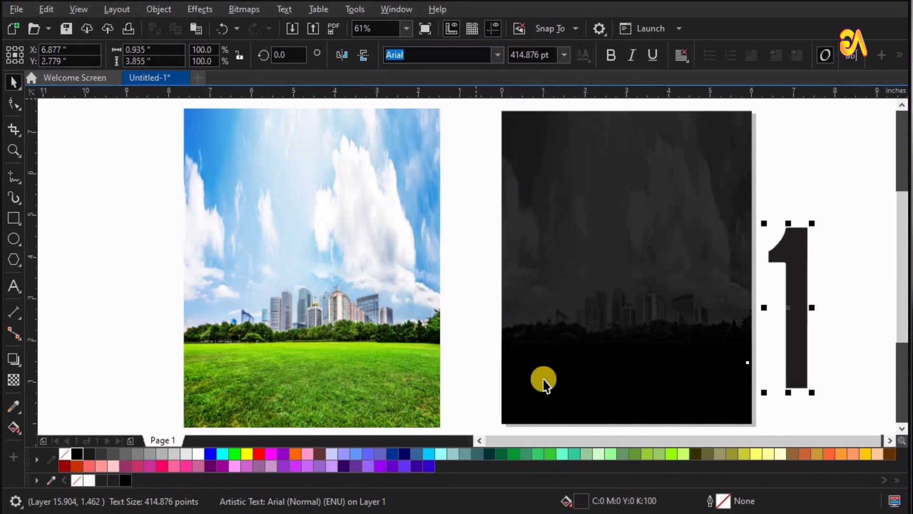
{"action": "left_click", "coordinate": [198, 453]}
{"action": "left_click_drag", "start_coordinate": [789, 310], "coordinate": [588, 310]}
- Enlarge the white "1" to about 526 pt and align its centre horizontally with the page frame
{"action": "key", "text": "z"}
{"action": "left_click_drag", "start_coordinate": [829, 102], "coordinate": [828, 98]}
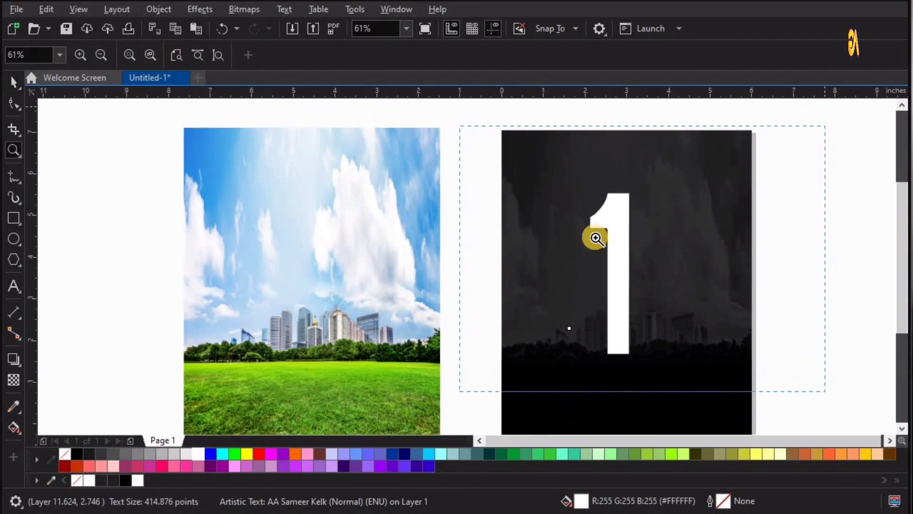
{"action": "key", "text": "space"}
{"action": "left_click_drag", "start_coordinate": [457, 202], "coordinate": [522, 169]}
{"action": "left_click", "coordinate": [502, 299], "text": "shift"}
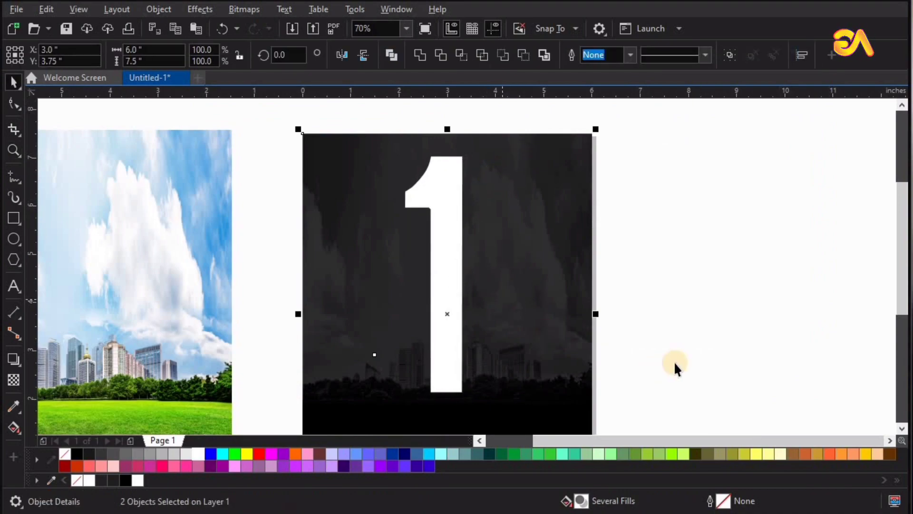
{"action": "key", "text": "c"}
{"action": "left_click", "coordinate": [465, 332]}
- Convert the "1" to curves and widen its stem by reshaping its nodes to an overall width of about 1.78 in
{"action": "left_click_drag", "start_coordinate": [449, 350], "coordinate": [450, 352]}
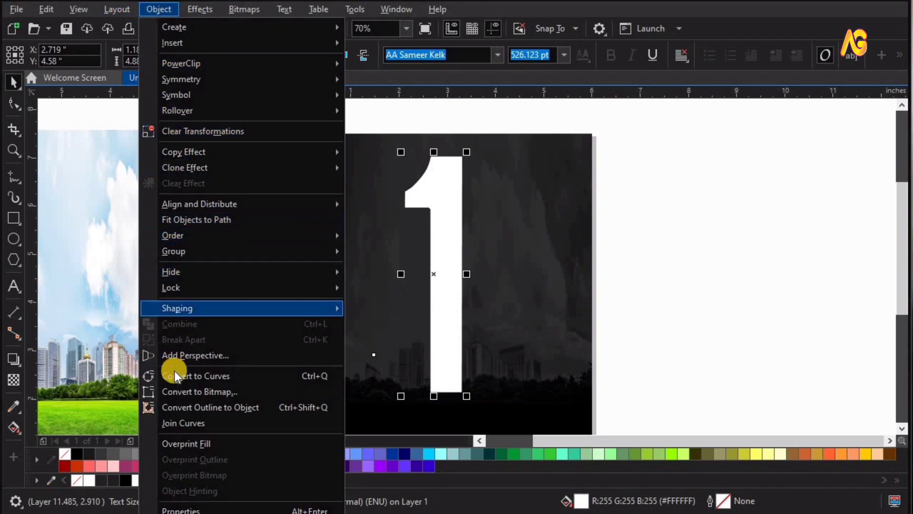
{"action": "left_click", "coordinate": [171, 373]}
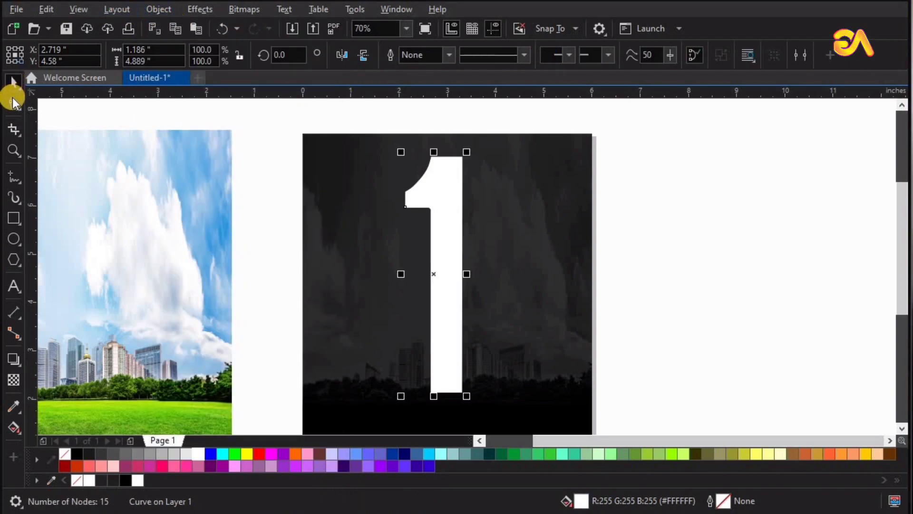
{"action": "left_click_drag", "start_coordinate": [452, 123], "coordinate": [828, 98]}
{"action": "key", "text": "space"}
{"action": "left_click", "coordinate": [666, 286]}
{"action": "key", "text": "F4"}
{"action": "key", "text": "F2"}
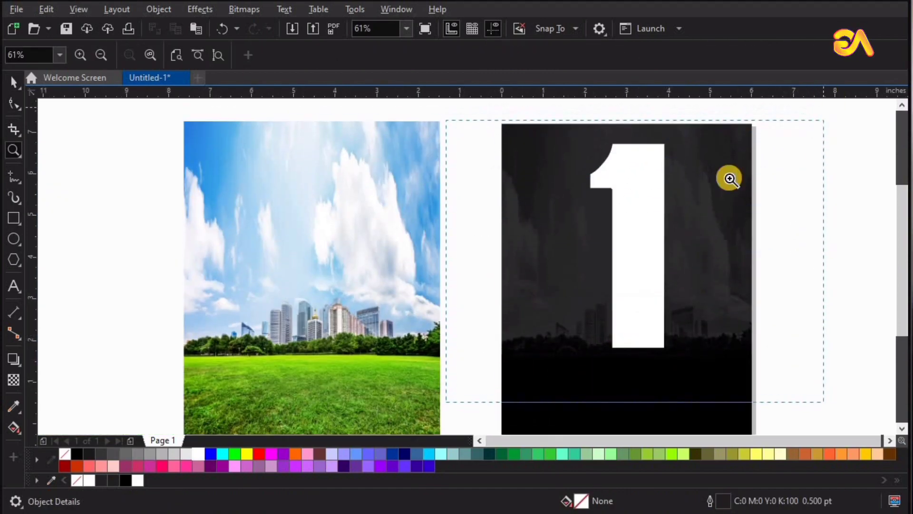
{"action": "key", "text": "space"}
{"action": "left_click", "coordinate": [471, 327]}
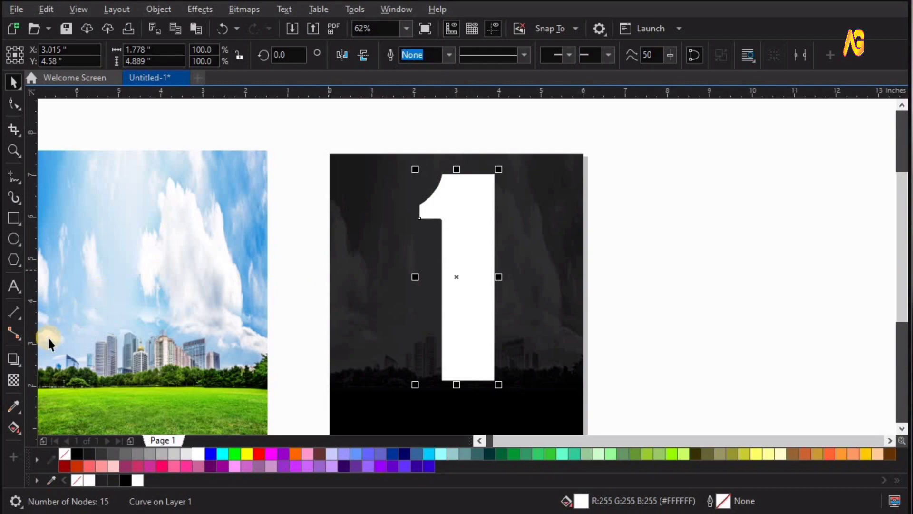
- Add a drop shadow to the "1" with Normal blending and a white colour
{"action": "left_click", "coordinate": [22, 367]}
{"action": "left_click", "coordinate": [36, 357]}
{"action": "left_click_drag", "start_coordinate": [493, 291], "coordinate": [495, 278]}
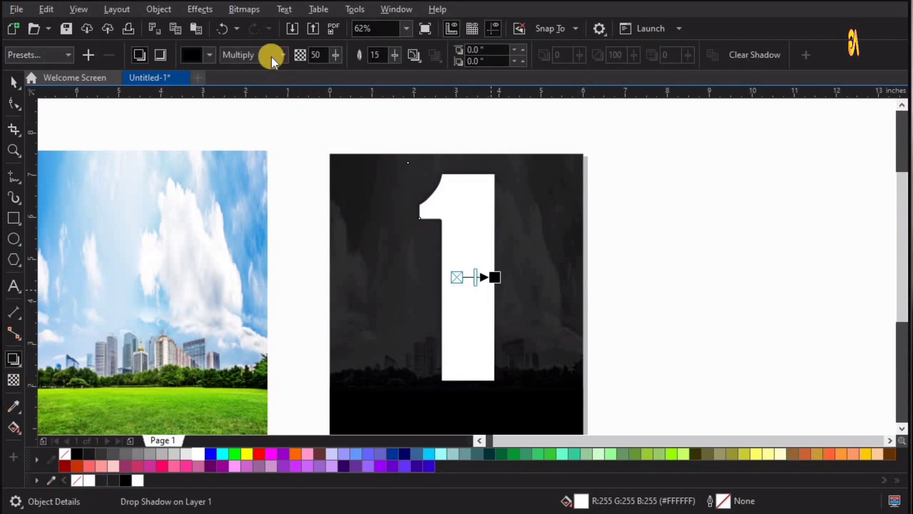
{"action": "left_click", "coordinate": [259, 55]}
{"action": "left_click", "coordinate": [255, 71]}
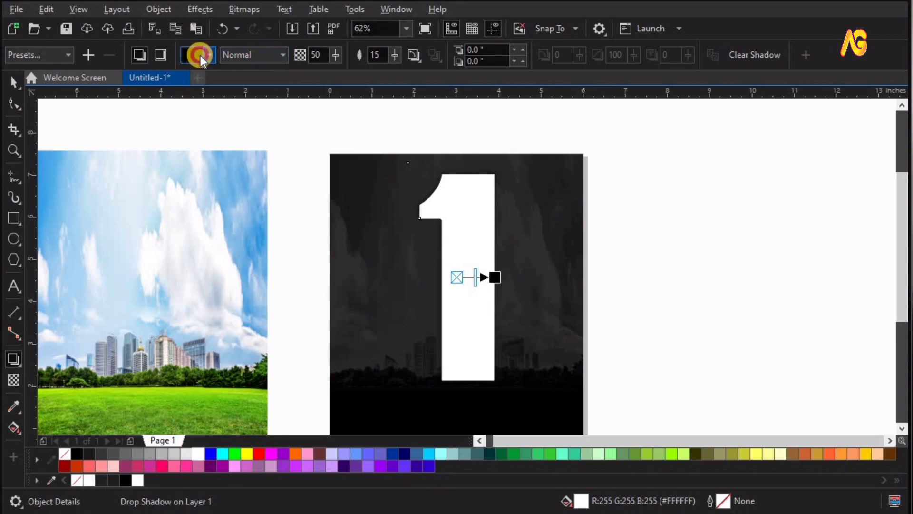
{"action": "left_click", "coordinate": [201, 55]}
{"action": "left_click", "coordinate": [236, 144]}
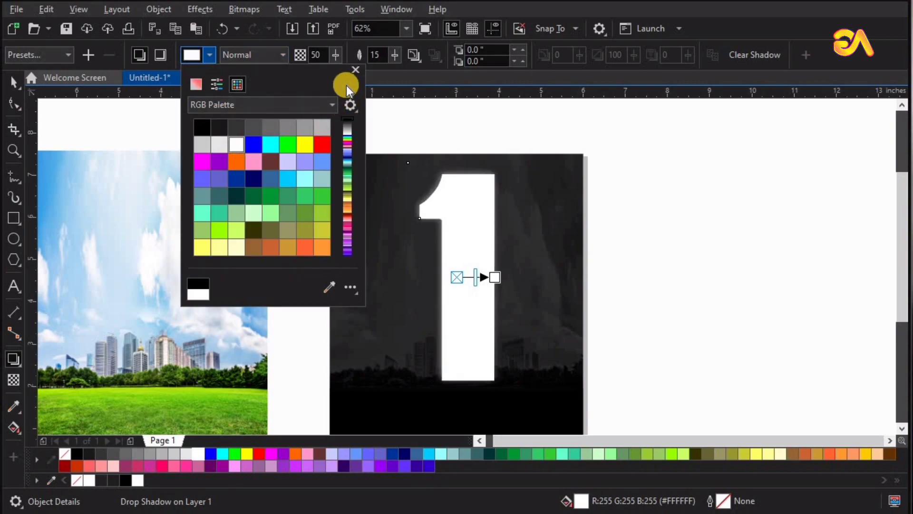
- Set the white shadow's opacity to 100 and its feathering to 20
{"action": "left_click_drag", "start_coordinate": [324, 55], "coordinate": [301, 59]}
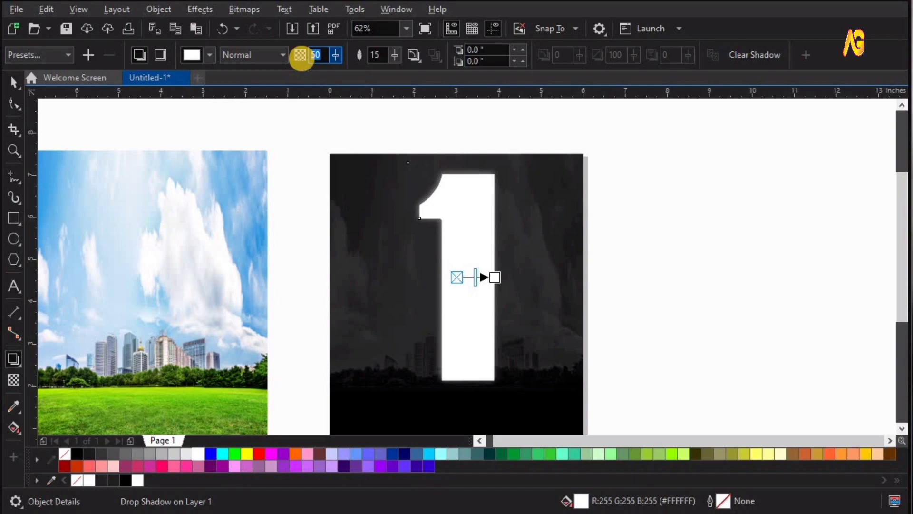
{"action": "type", "text": "100"}
{"action": "key", "text": "Return"}
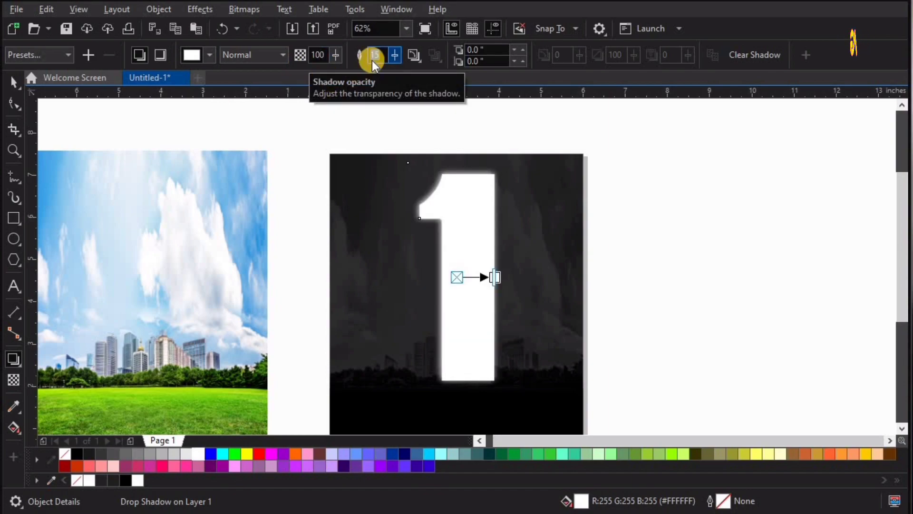
{"action": "double_click", "coordinate": [381, 54]}
{"action": "key", "text": "Return"}
{"action": "left_click", "coordinate": [13, 83]}
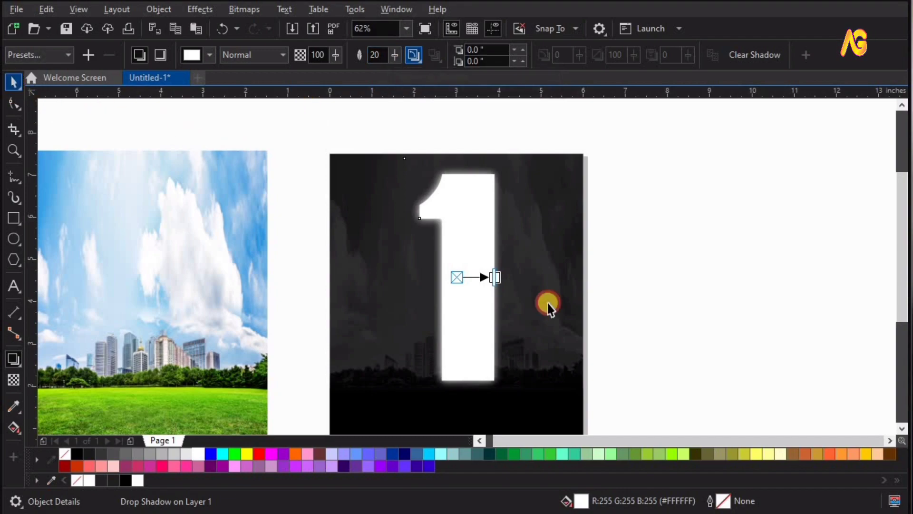
{"action": "left_click", "coordinate": [549, 304]}
{"action": "left_click", "coordinate": [688, 278]}
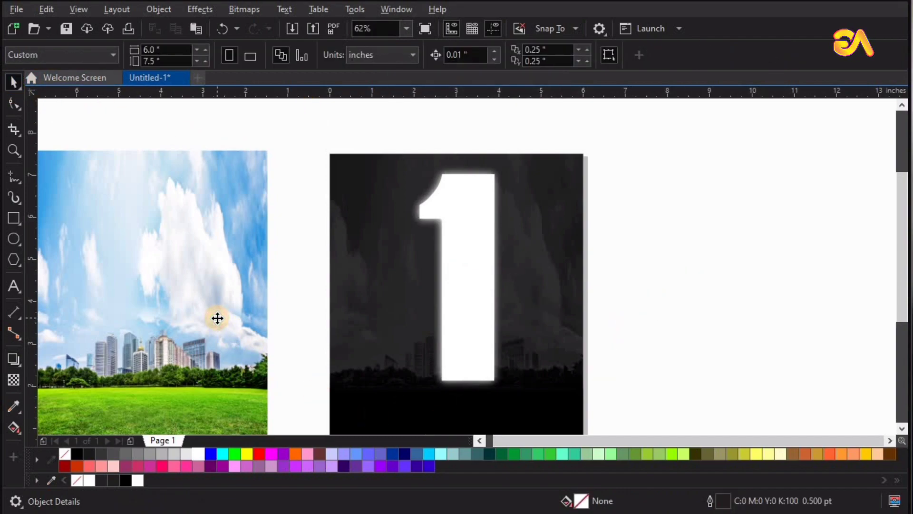
- Centre the bright city-field photo horizontally and vertically on the dark page background
{"action": "left_click", "coordinate": [217, 317]}
{"action": "left_click", "coordinate": [575, 357], "text": "shift"}
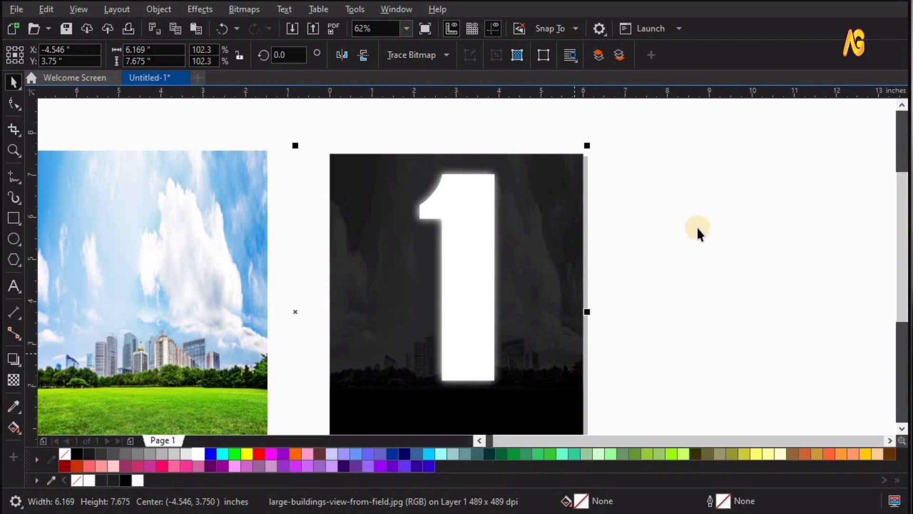
{"action": "left_click", "coordinate": [804, 54]}
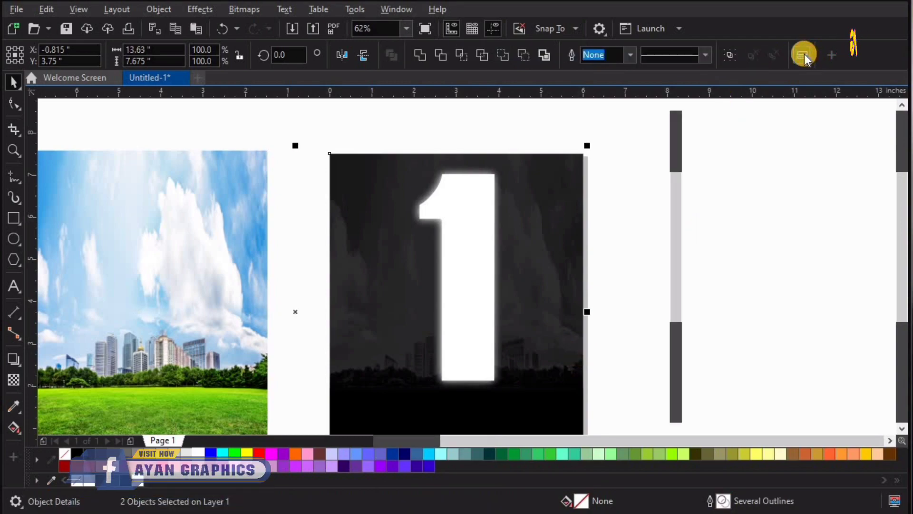
{"action": "left_click", "coordinate": [719, 120]}
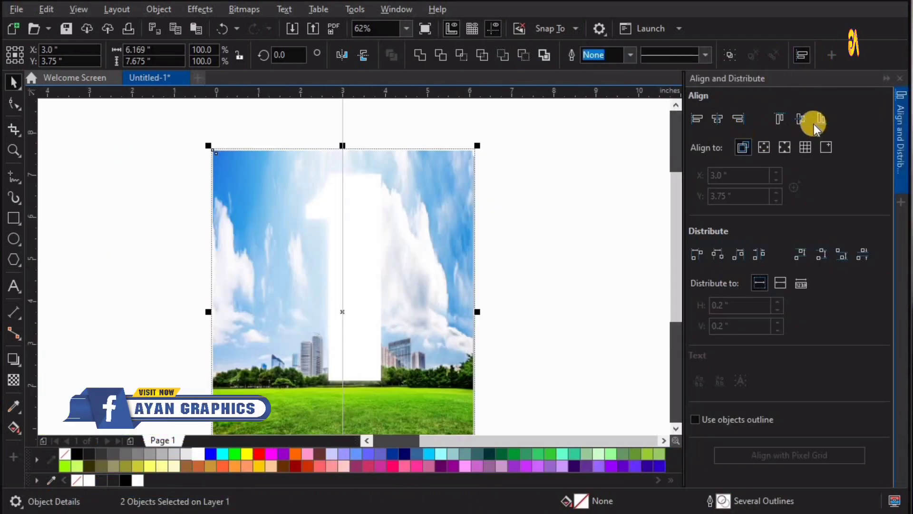
{"action": "left_click", "coordinate": [800, 118]}
{"action": "left_click", "coordinate": [900, 78]}
{"action": "left_click", "coordinate": [705, 261]}
{"action": "left_click_drag", "start_coordinate": [548, 312], "coordinate": [604, 310]}
{"action": "key", "text": "ctrl+z"}
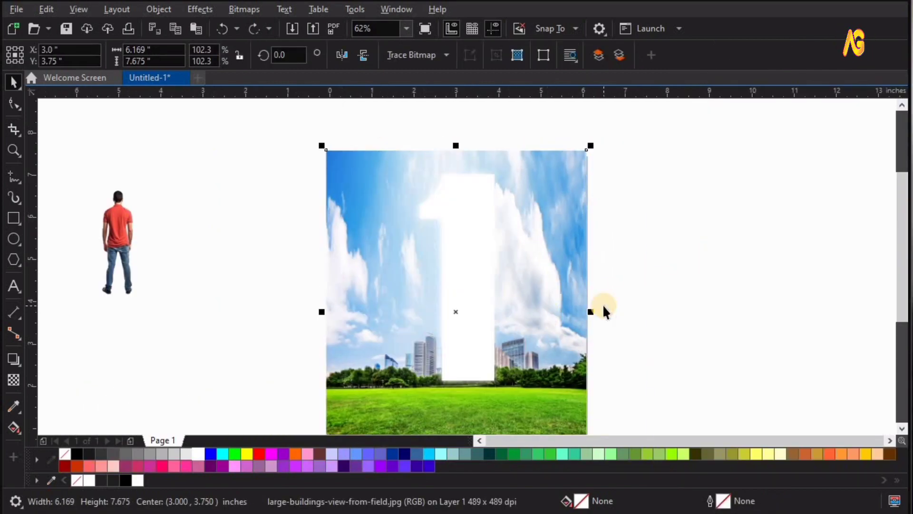
- PowerClip the bright city-field photo inside the white "1"
{"action": "left_click", "coordinate": [167, 12]}
{"action": "left_click", "coordinate": [376, 65]}
{"action": "left_click", "coordinate": [451, 232]}
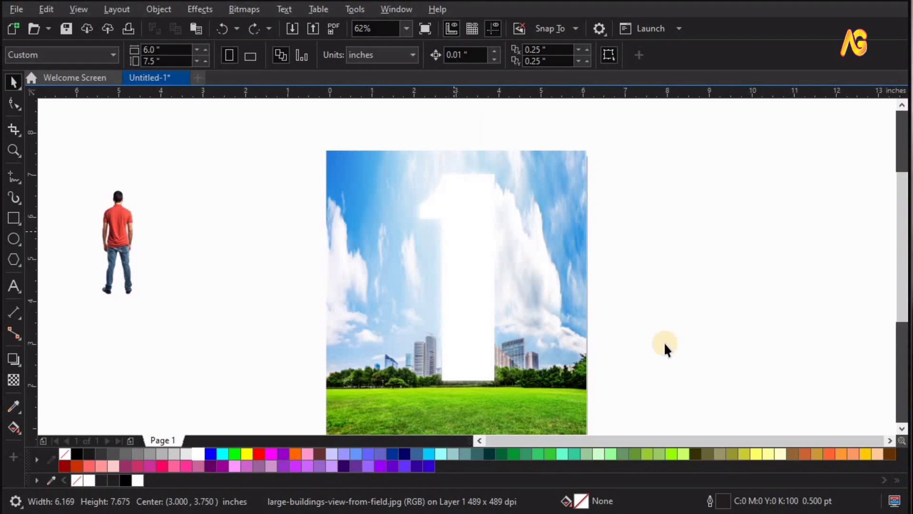
{"action": "left_click", "coordinate": [686, 318]}
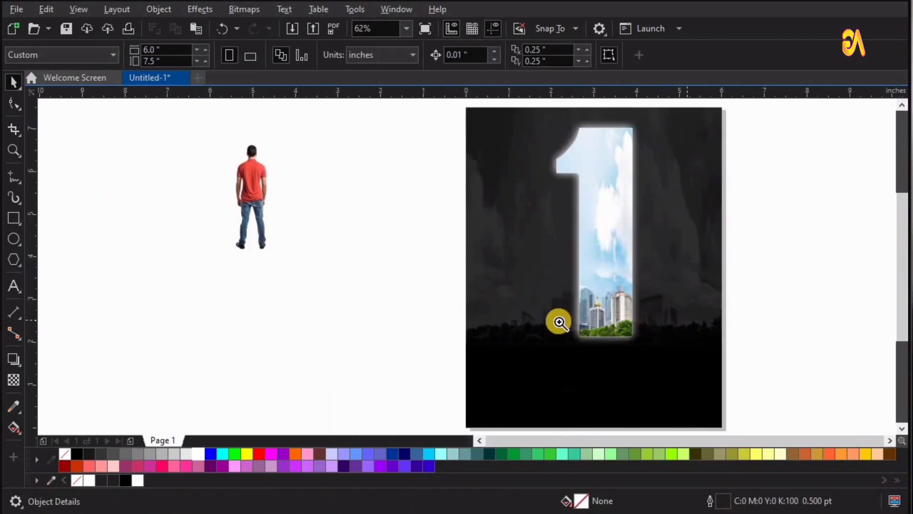
- Turn on snapping to objects, ready for drawing at the base of the "1"
{"action": "left_click_drag", "start_coordinate": [368, 231], "coordinate": [830, 495]}
{"action": "left_click_drag", "start_coordinate": [296, 356], "coordinate": [554, 189]}
{"action": "key", "text": "space"}
{"action": "left_click", "coordinate": [542, 30]}
{"action": "left_click", "coordinate": [556, 108]}
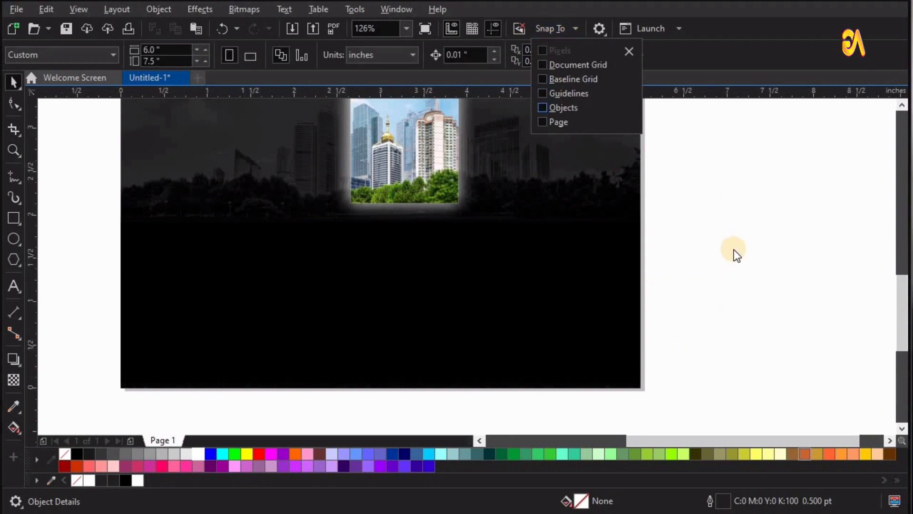
- Draw a closed Pen trapezoid about 5.14 × 2.47 in, widening from the base of the "1" past the page bottom, and fill it white
{"action": "left_click", "coordinate": [22, 182]}
{"action": "left_click", "coordinate": [53, 221]}
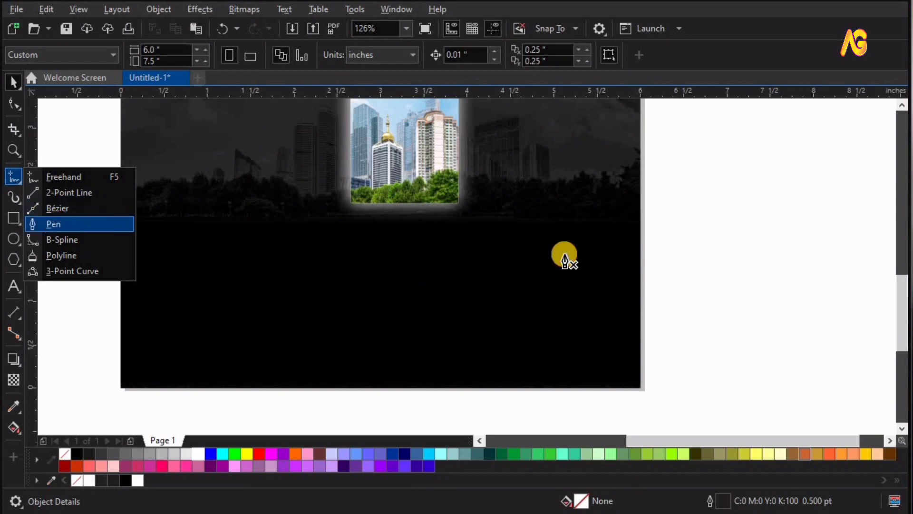
{"action": "left_click", "coordinate": [459, 204]}
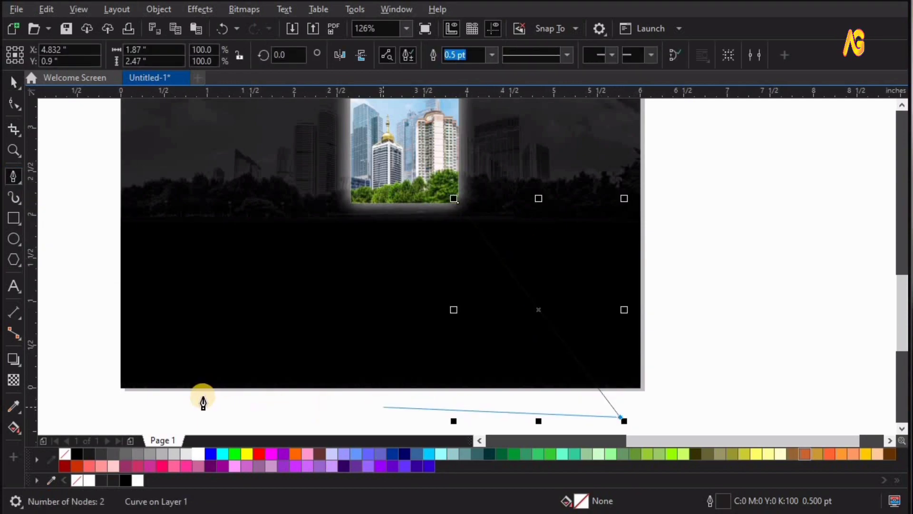
{"action": "left_click", "coordinate": [176, 415]}
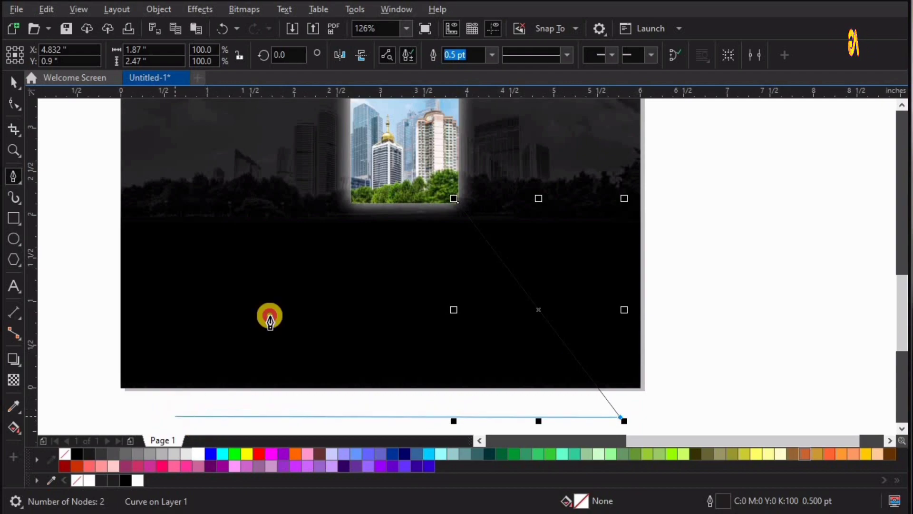
{"action": "left_click", "coordinate": [351, 204]}
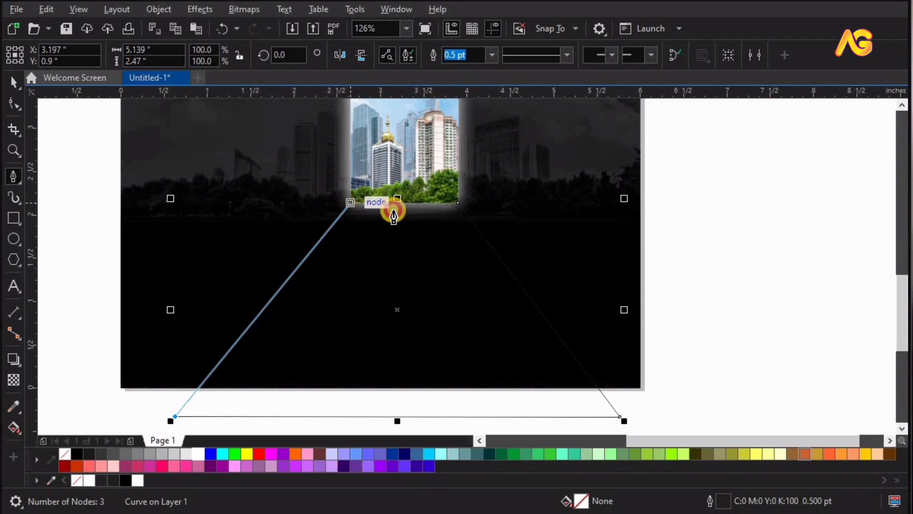
{"action": "left_click", "coordinate": [458, 203]}
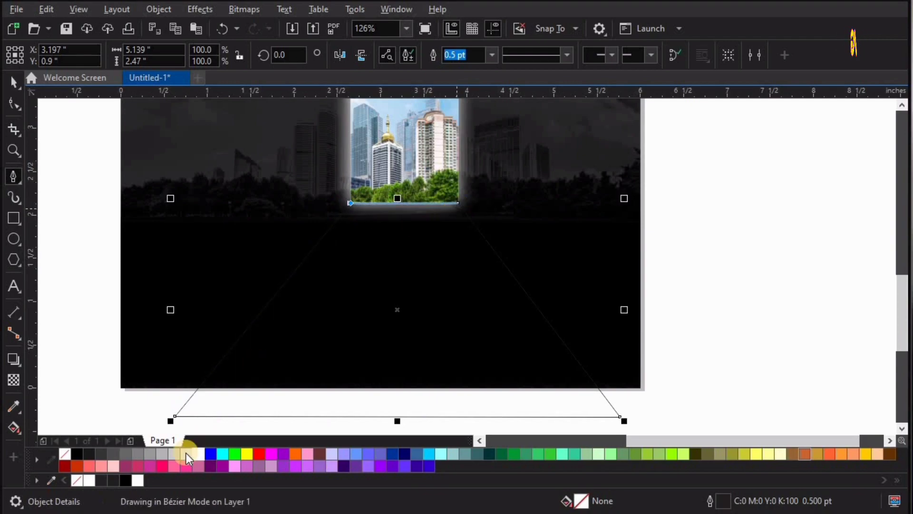
{"action": "left_click", "coordinate": [138, 481]}
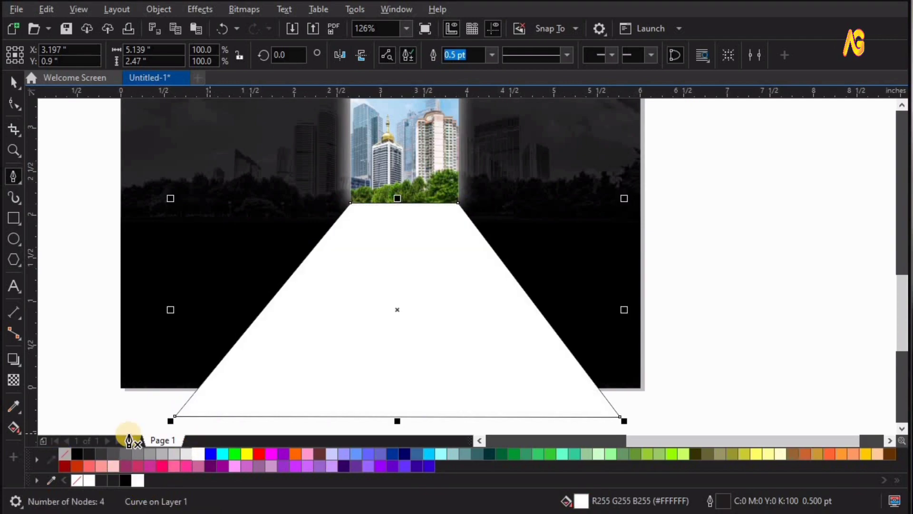
- Remove the trapezoid's outline and fade it with a linear transparency running from above its top edge down to the page bottom
{"action": "left_click", "coordinate": [16, 382]}
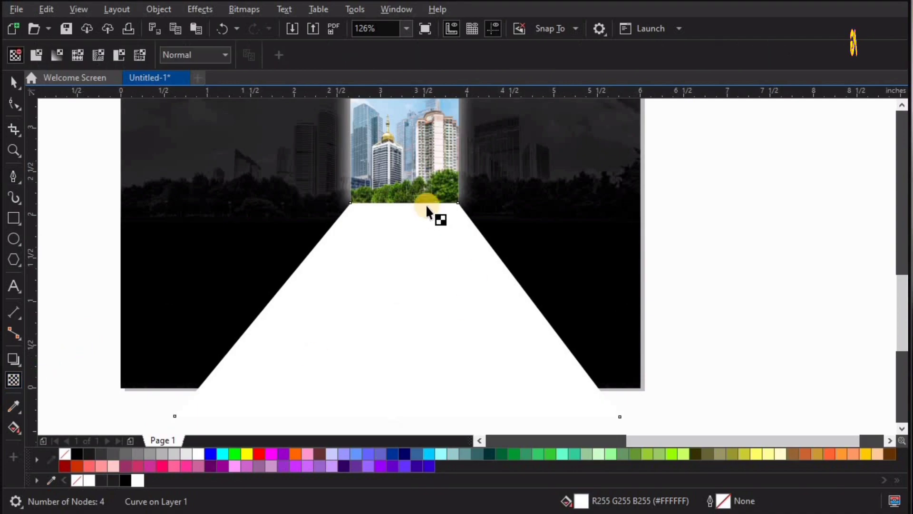
{"action": "left_click_drag", "start_coordinate": [397, 338], "coordinate": [406, 386]}
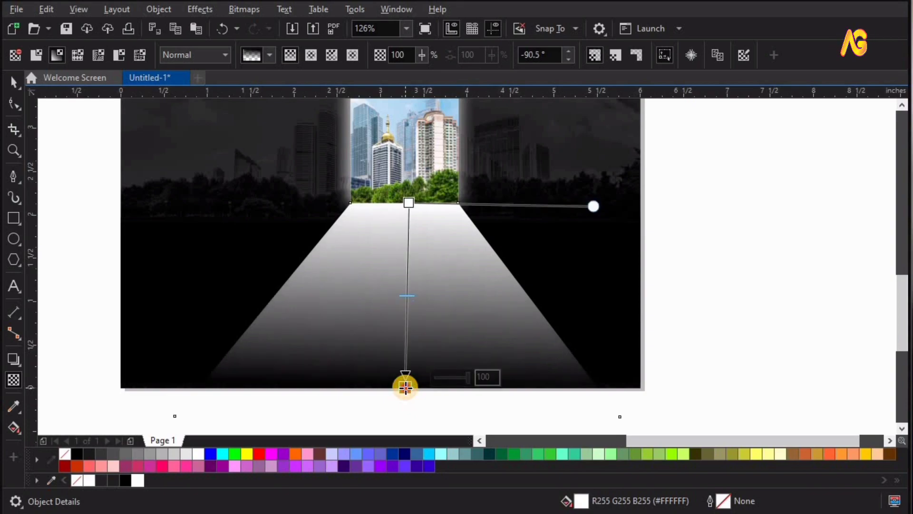
{"action": "left_click_drag", "start_coordinate": [410, 195], "coordinate": [406, 170]}
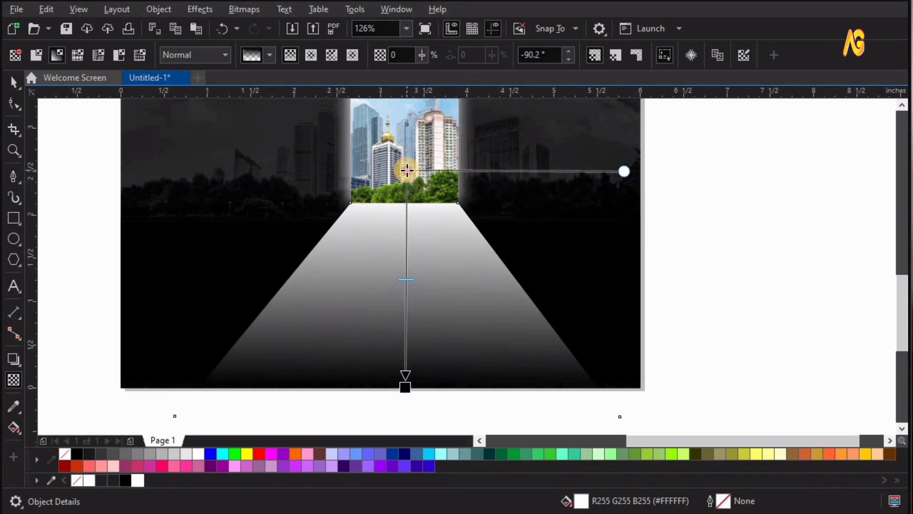
{"action": "key", "text": "space"}
{"action": "left_click", "coordinate": [777, 287]}
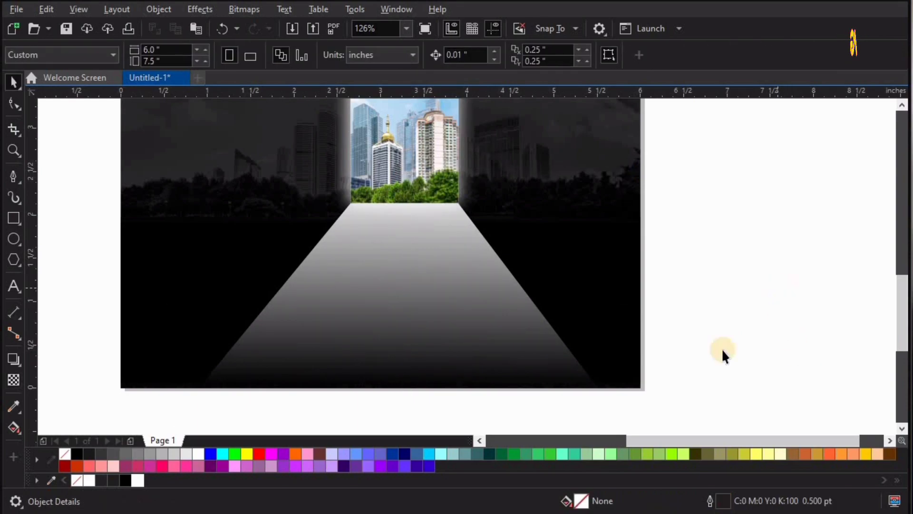
{"action": "key", "text": "F4"}
{"action": "left_click", "coordinate": [639, 389]}
{"action": "left_click", "coordinate": [687, 263]}
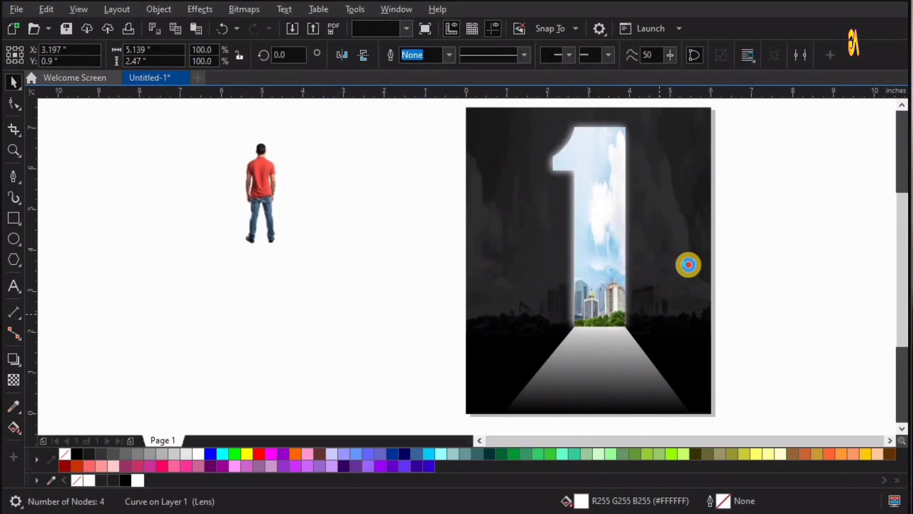
{"action": "left_click", "coordinate": [754, 298]}
- Move the man in the red shirt onto the path, bring him to the front and shrink the image to about 1.13 × 1.66 in
{"action": "left_click_drag", "start_coordinate": [248, 189], "coordinate": [596, 308]}
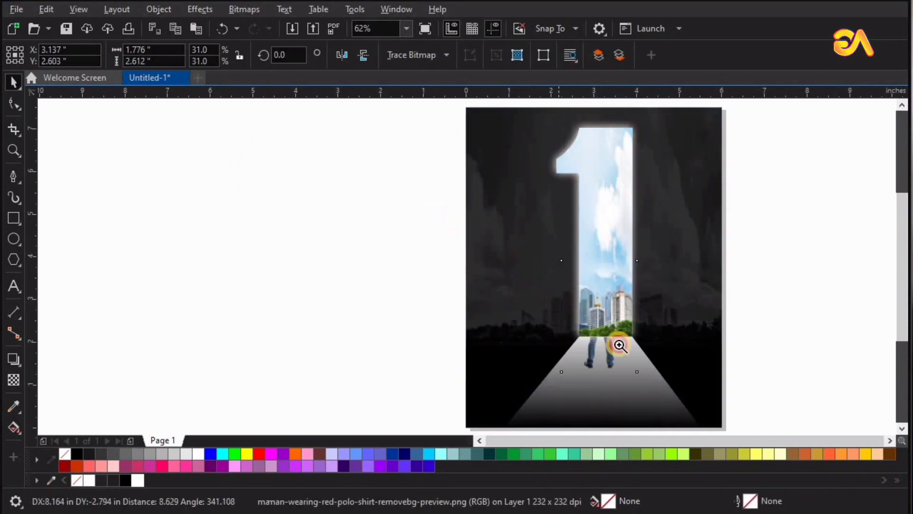
{"action": "left_click_drag", "start_coordinate": [452, 214], "coordinate": [734, 412]}
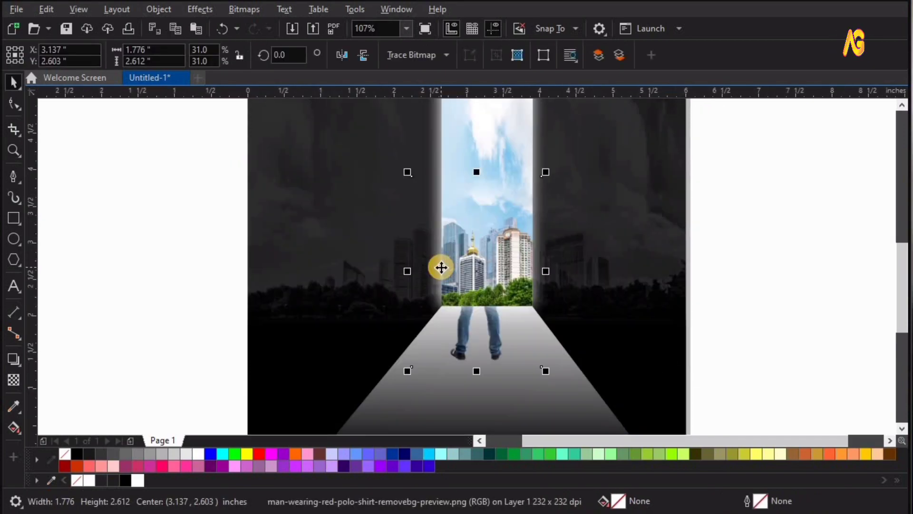
{"action": "key", "text": "shift+Page_Up"}
{"action": "left_click_drag", "start_coordinate": [542, 208], "coordinate": [495, 241]}
{"action": "key", "text": "z"}
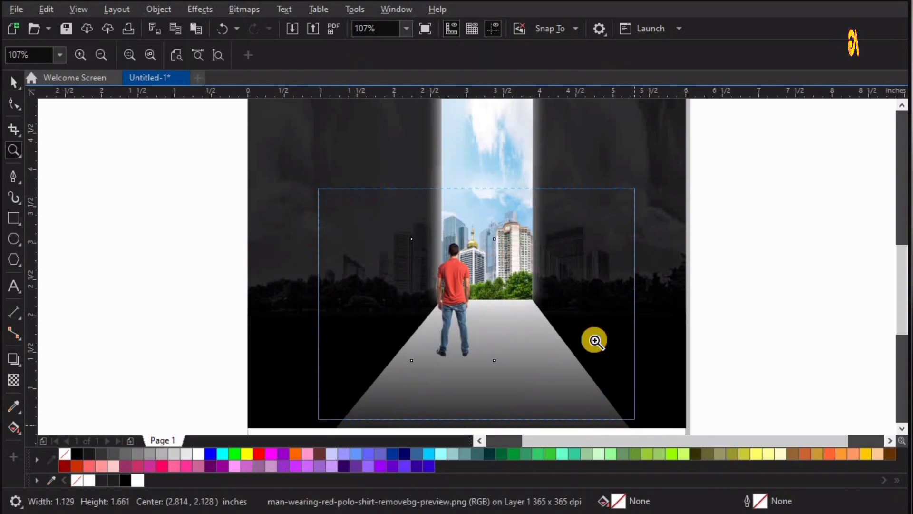
- Try aligning the man's image horizontally centred on the page artwork
{"action": "left_click_drag", "start_coordinate": [595, 340], "coordinate": [717, 431]}
{"action": "left_click", "coordinate": [550, 362], "text": "shift"}
{"action": "key", "text": "c"}
{"action": "left_click", "coordinate": [755, 318]}
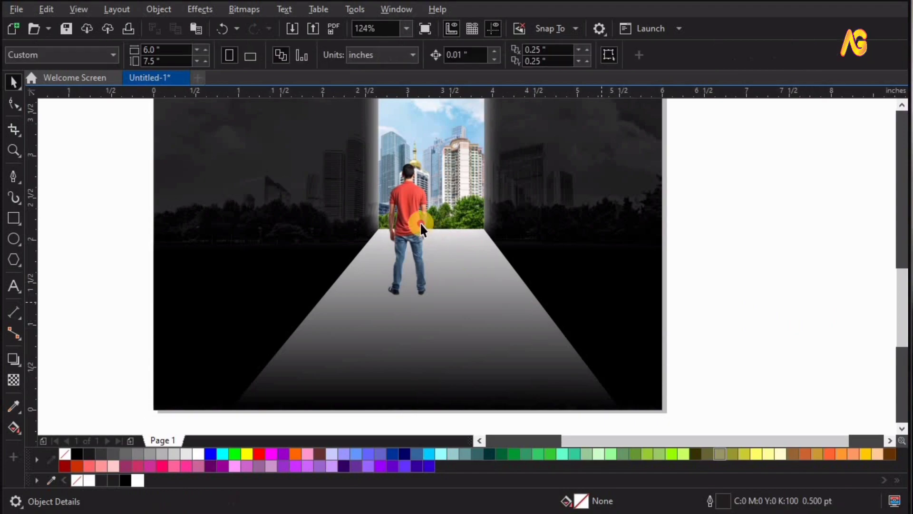
- Move the man to the middle of the "1" opening at about X 3.275 in and shrink the image to about 0.735 × 1.081 in
{"action": "left_click_drag", "start_coordinate": [413, 225], "coordinate": [436, 224]}
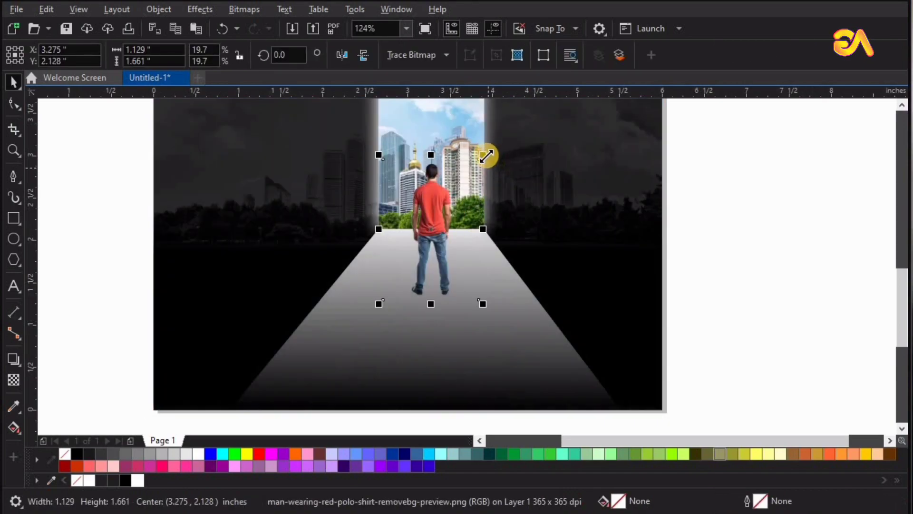
{"action": "left_click_drag", "start_coordinate": [484, 170], "coordinate": [466, 196]}
{"action": "left_click_drag", "start_coordinate": [435, 235], "coordinate": [434, 236]}
- Create a vertically mirrored copy of the man directly below his feet as a reflection
{"action": "key", "text": "F4"}
{"action": "key", "text": "z"}
{"action": "left_click_drag", "start_coordinate": [328, 265], "coordinate": [660, 463]}
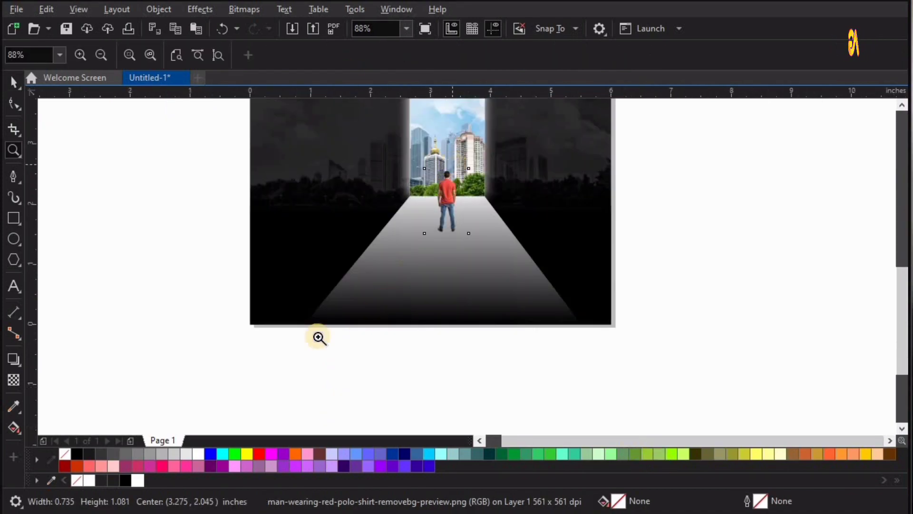
{"action": "left_click_drag", "start_coordinate": [648, 122], "coordinate": [648, 123]}
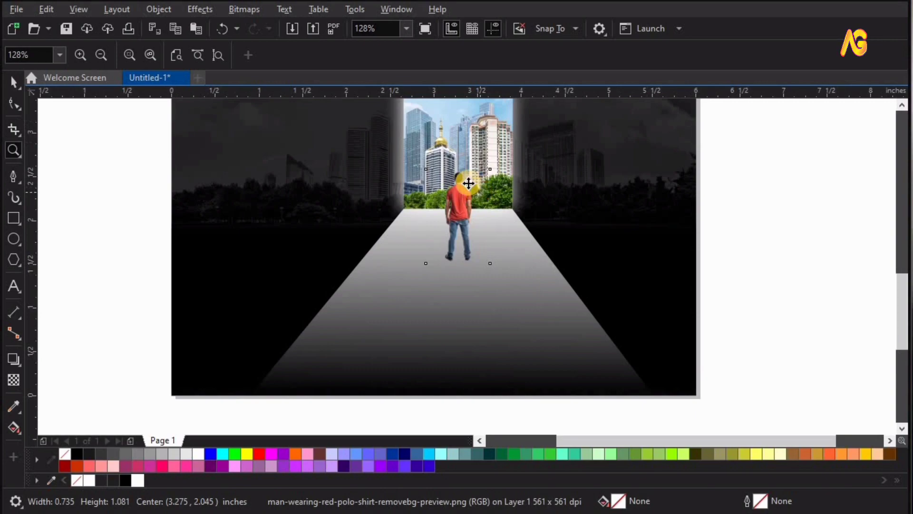
{"action": "key", "text": "space"}
{"action": "left_click_drag", "start_coordinate": [459, 172], "coordinate": [462, 280]}
- Trace the mirrored copy of the man into vector shapes using a Clipart outline trace
{"action": "key", "text": "space"}
{"action": "left_click_drag", "start_coordinate": [282, 154], "coordinate": [577, 380]}
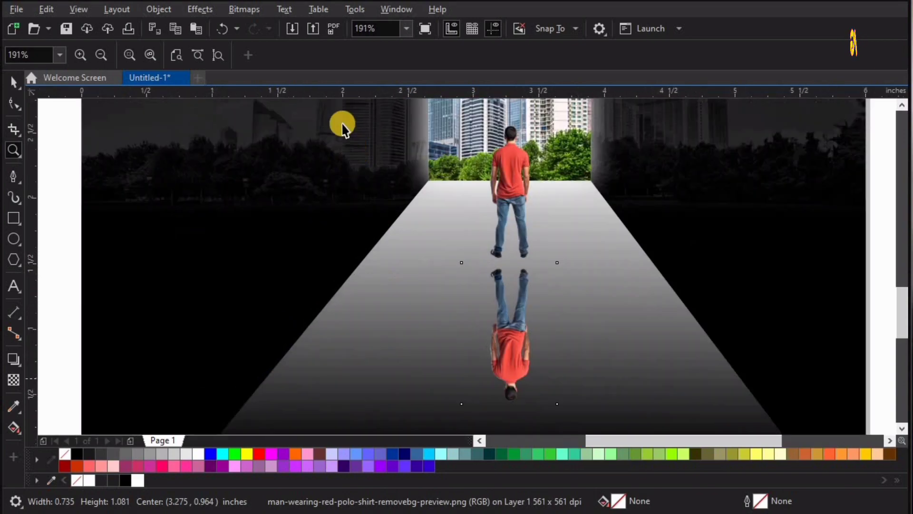
{"action": "key", "text": "space"}
{"action": "left_click", "coordinate": [393, 55]}
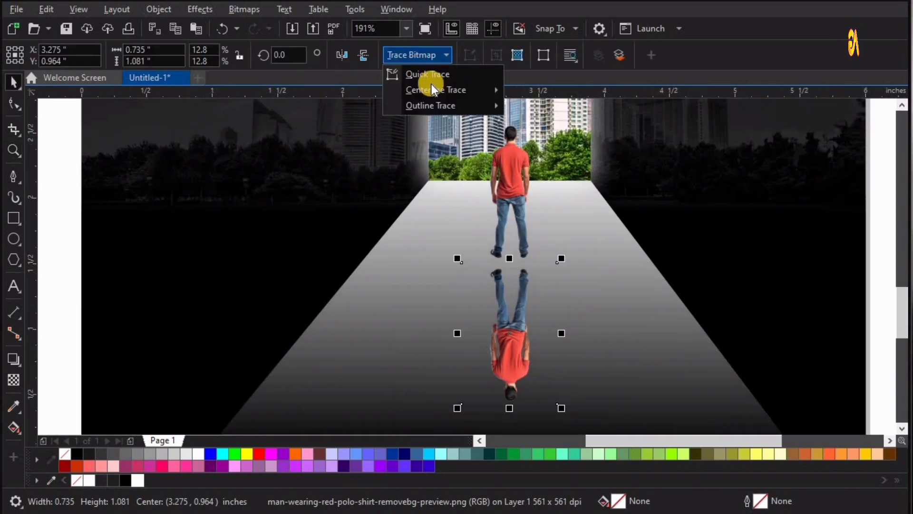
{"action": "mouse_move", "coordinate": [426, 108]}
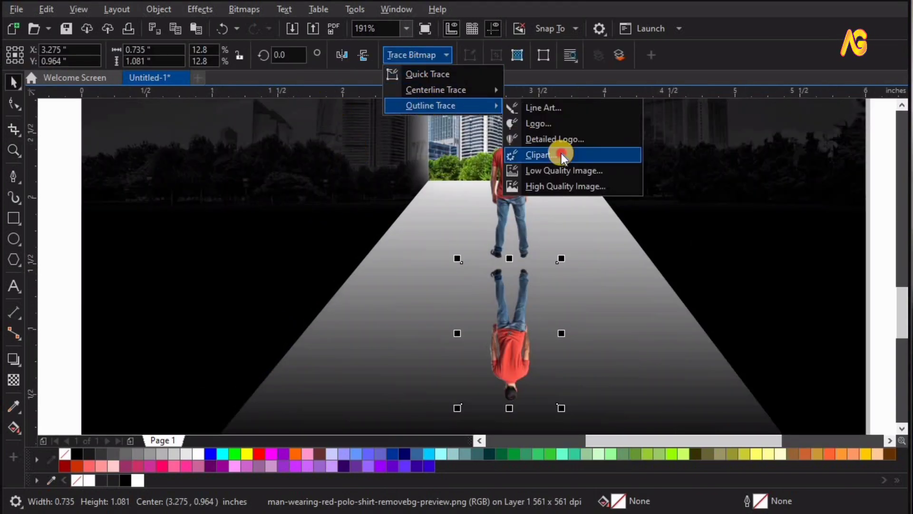
{"action": "left_click", "coordinate": [561, 153]}
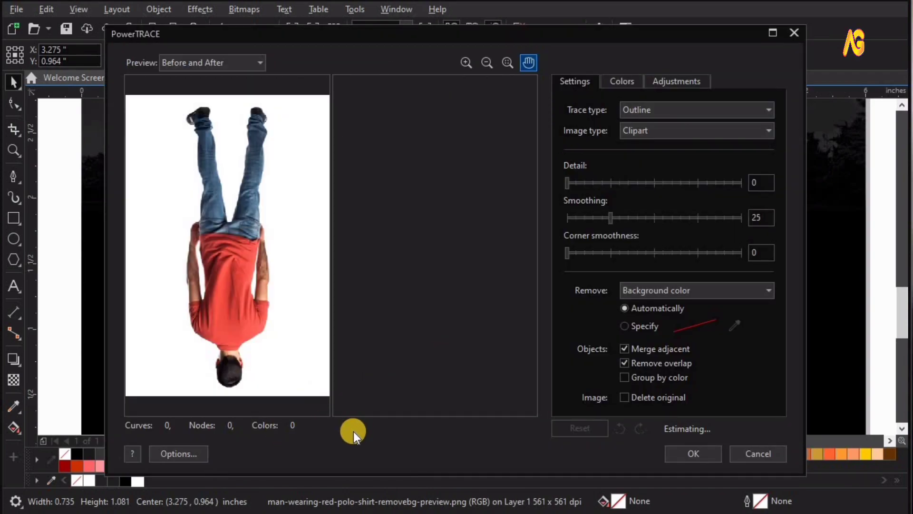
{"action": "left_click", "coordinate": [690, 454]}
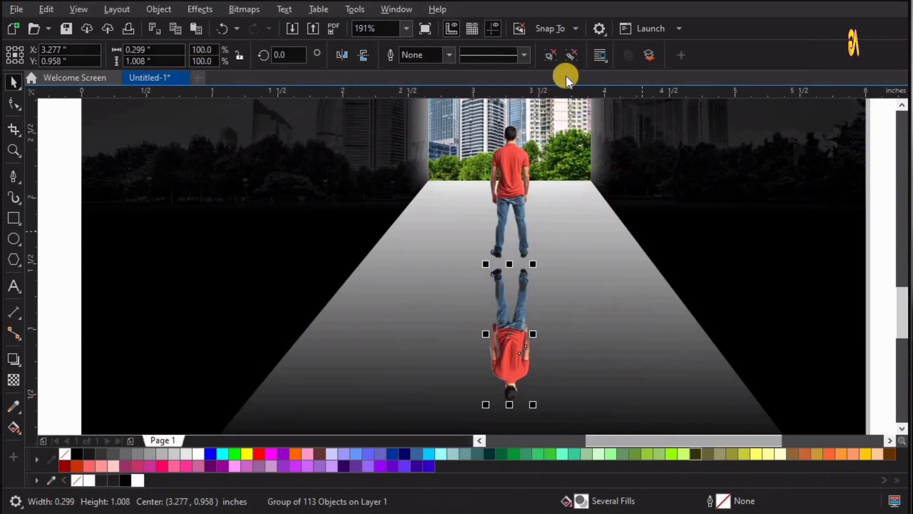
- Ungroup the traced man, create a boundary outline around all pieces and move that outline aside to about X 3.873 in
{"action": "left_click", "coordinate": [569, 59]}
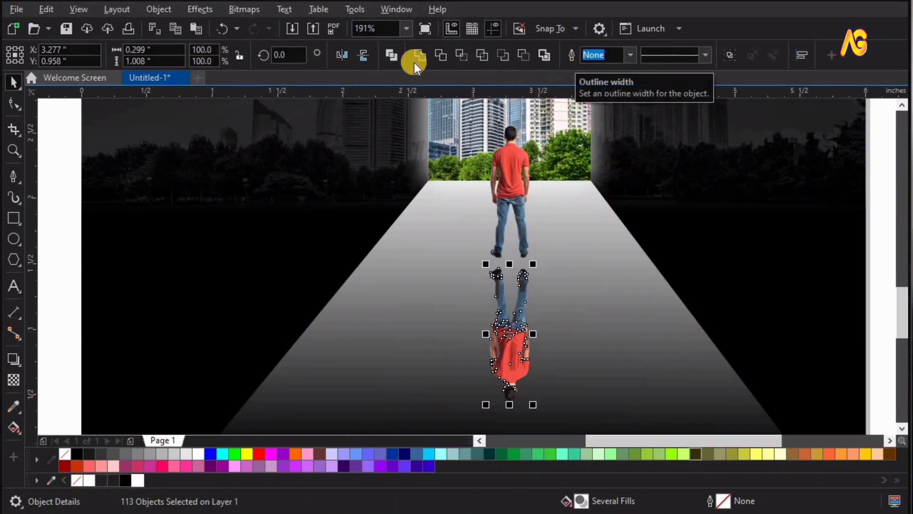
{"action": "left_click", "coordinate": [543, 56]}
{"action": "left_click", "coordinate": [532, 346]}
{"action": "left_click_drag", "start_coordinate": [532, 346], "coordinate": [590, 347]}
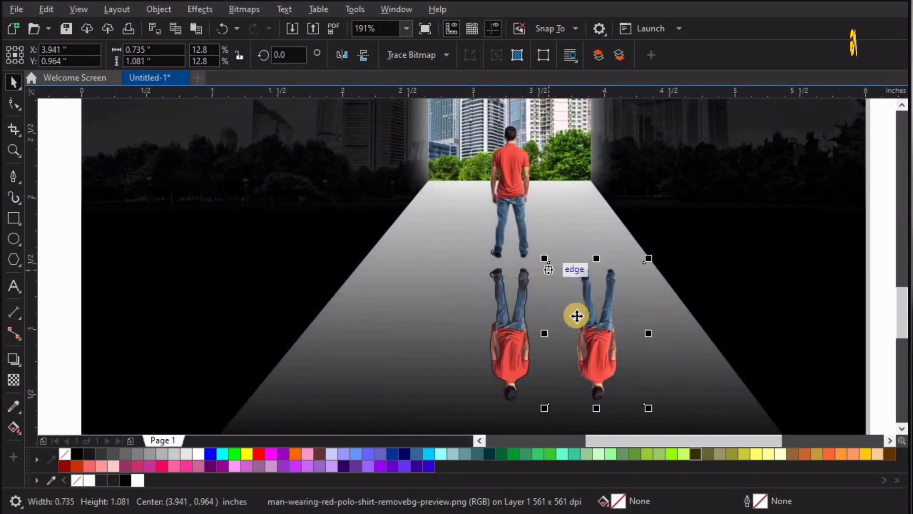
{"action": "left_click_drag", "start_coordinate": [577, 316], "coordinate": [605, 334]}
{"action": "left_click", "coordinate": [509, 326]}
{"action": "left_click", "coordinate": [534, 338]}
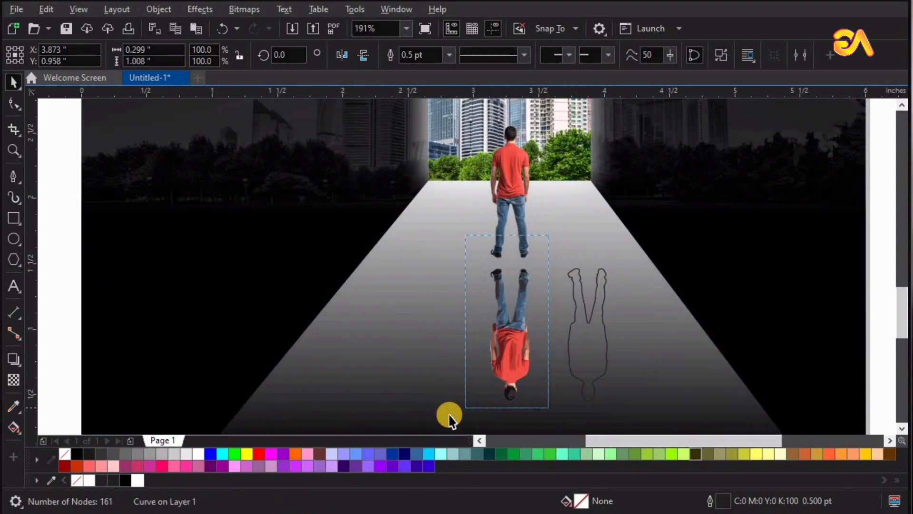
- Delete the traced pieces and the mirrored bitmap of the man, keeping only the silhouette outline
{"action": "left_click_drag", "start_coordinate": [449, 415], "coordinate": [447, 415]}
{"action": "key", "text": "Delete"}
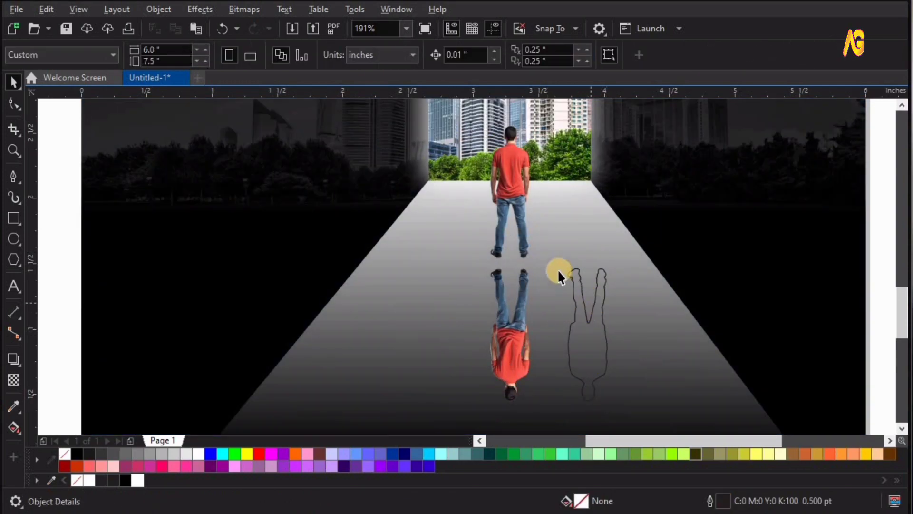
{"action": "left_click", "coordinate": [516, 304]}
{"action": "key", "text": "Delete"}
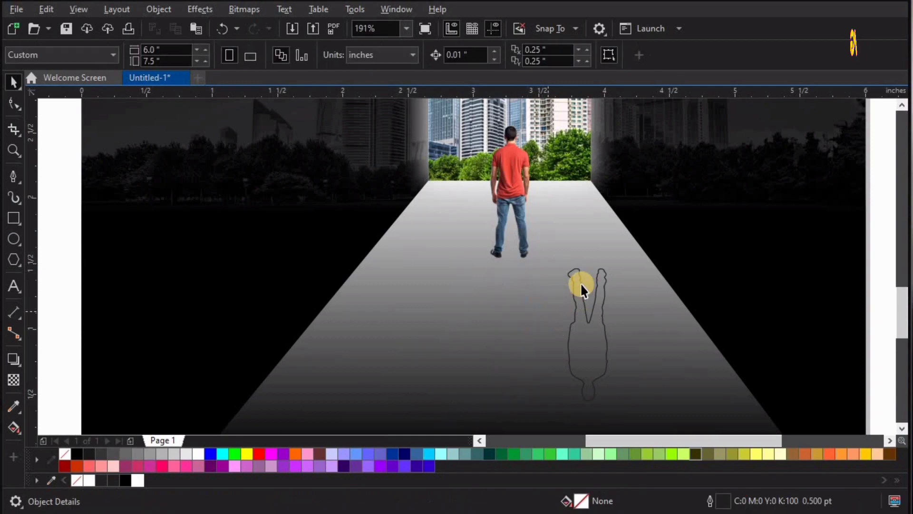
- Centre the silhouette outline horizontally under the man and join it to his feet at about X 3.275, Y 1.12 in
{"action": "left_click_drag", "start_coordinate": [582, 276], "coordinate": [497, 245]}
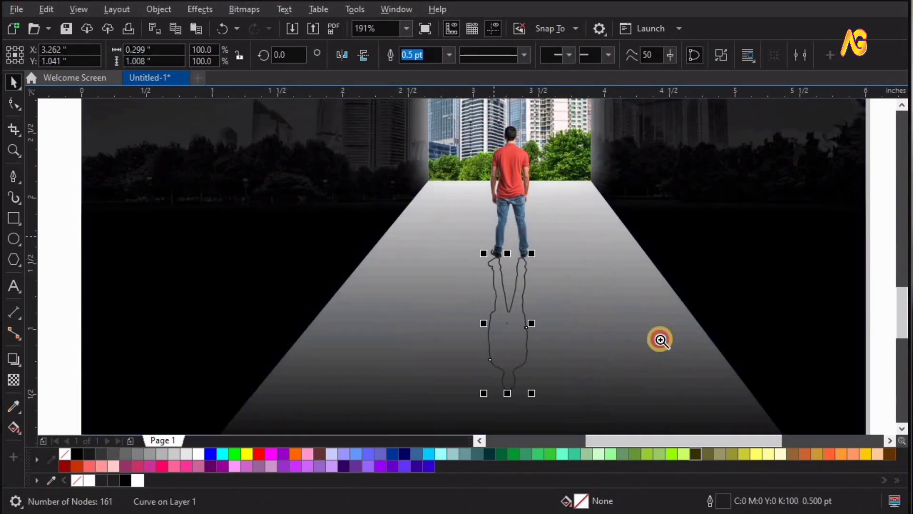
{"action": "key", "text": "z"}
{"action": "key", "text": "space"}
{"action": "left_click", "coordinate": [483, 207], "text": "shift"}
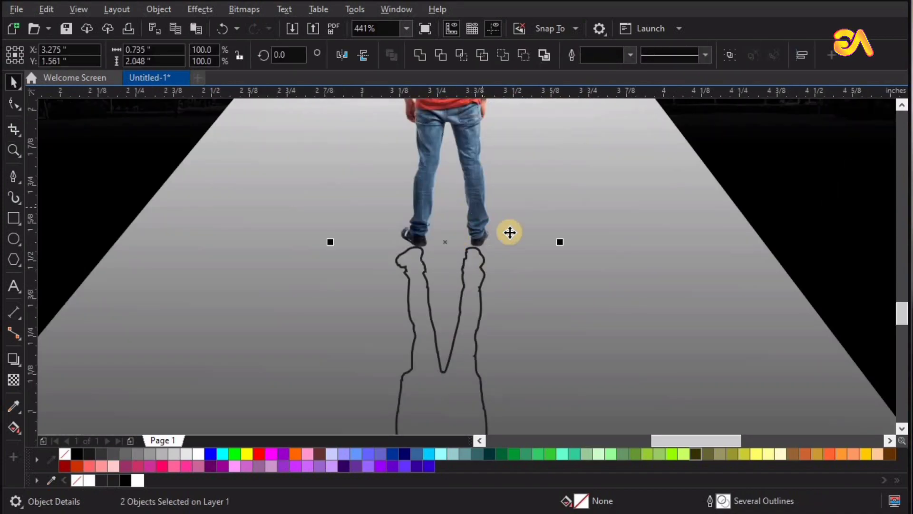
{"action": "key", "text": "c"}
{"action": "left_click", "coordinate": [444, 348]}
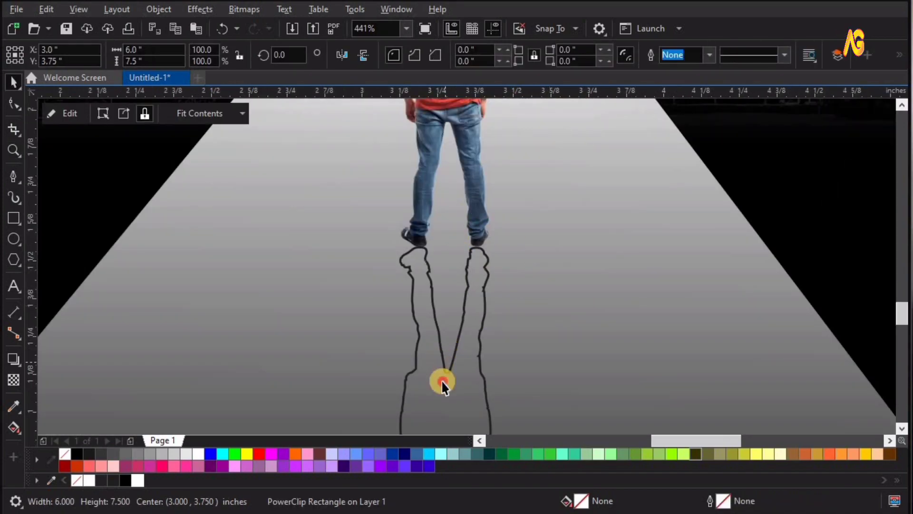
{"action": "left_click", "coordinate": [448, 357]}
{"action": "left_click_drag", "start_coordinate": [448, 356], "coordinate": [448, 348]}
- Fill the silhouette with black, remove its outline and stretch it downward to about 1.853 in tall
{"action": "left_click", "coordinate": [124, 478]}
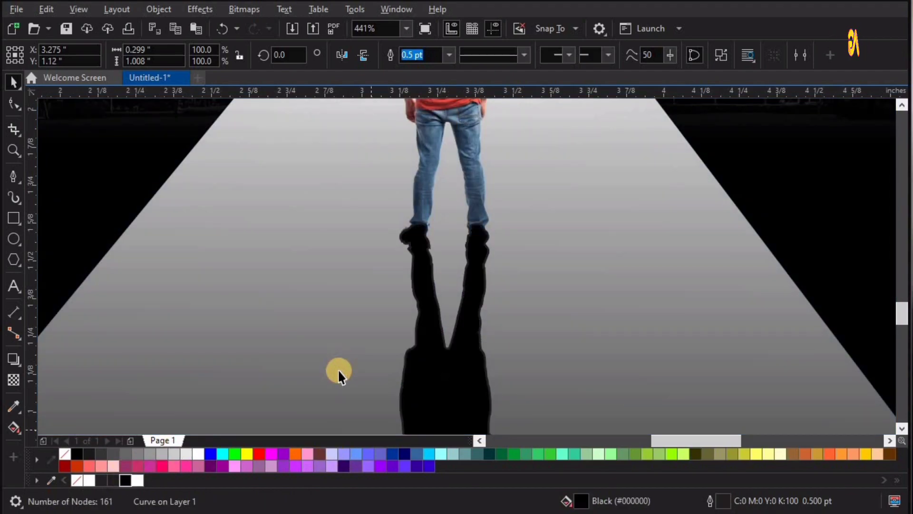
{"action": "right_click", "coordinate": [64, 455]}
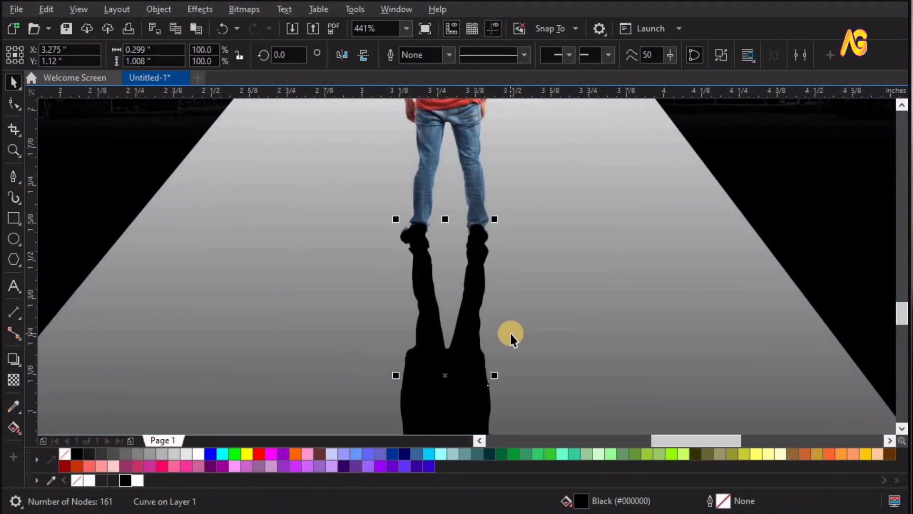
{"action": "key", "text": "F4"}
{"action": "left_click_drag", "start_coordinate": [249, 280], "coordinate": [696, 465]}
{"action": "left_click_drag", "start_coordinate": [210, 138], "coordinate": [756, 387]}
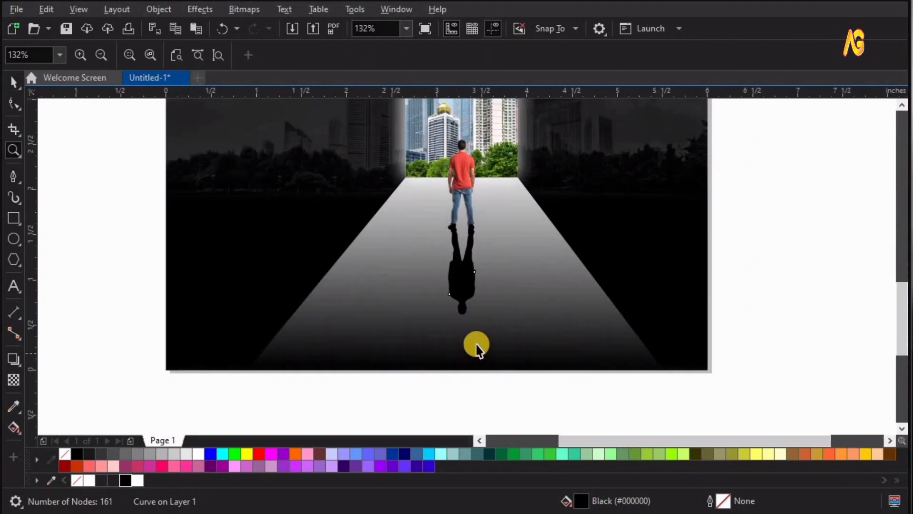
{"action": "key", "text": "space"}
{"action": "left_click_drag", "start_coordinate": [462, 327], "coordinate": [452, 397]}
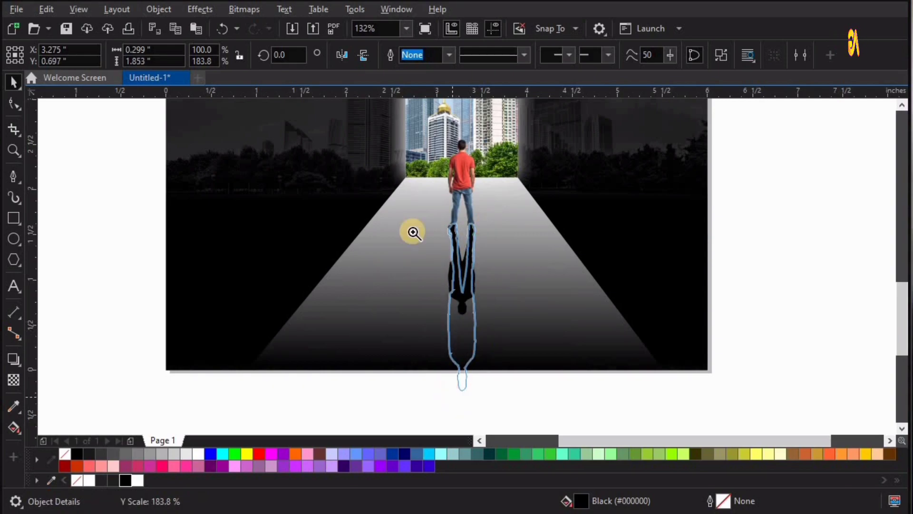
- Open the stretched black shadow for shaping with the Envelope tool
{"action": "key", "text": "z"}
{"action": "left_click_drag", "start_coordinate": [214, 190], "coordinate": [631, 404]}
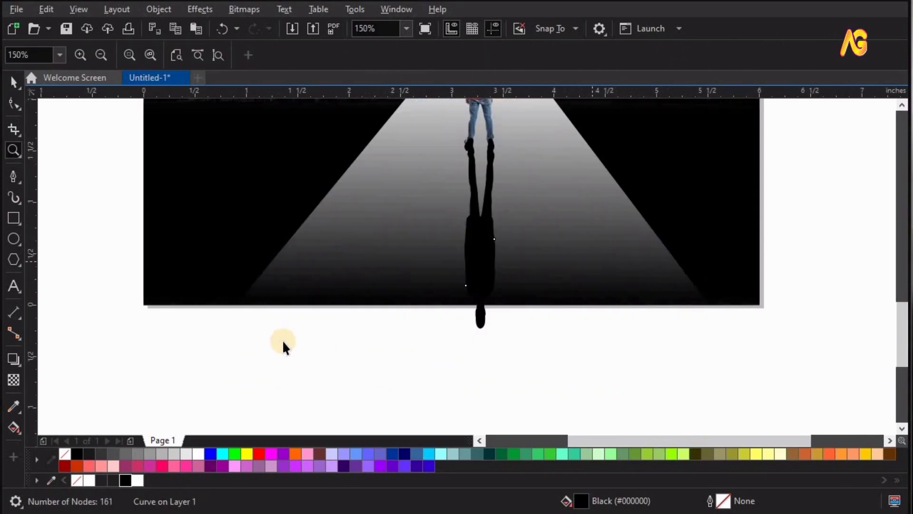
{"action": "key", "text": "space"}
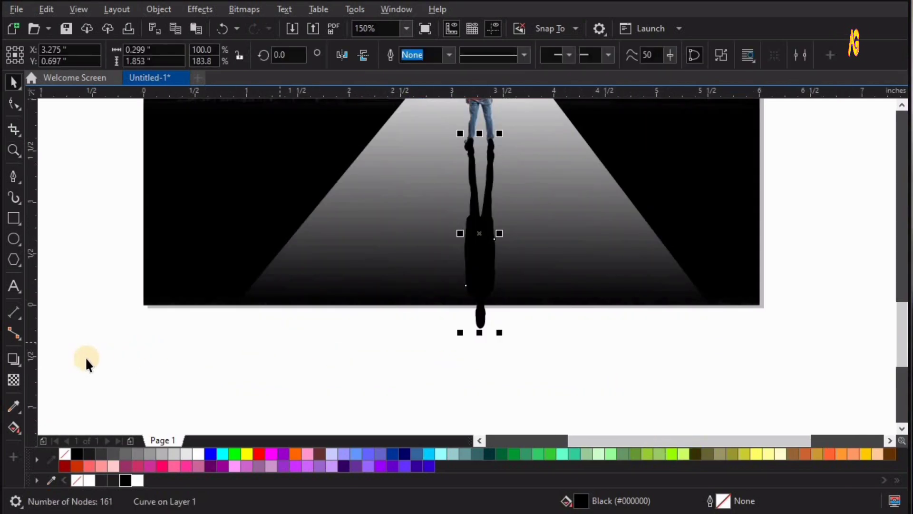
{"action": "left_click", "coordinate": [21, 367]}
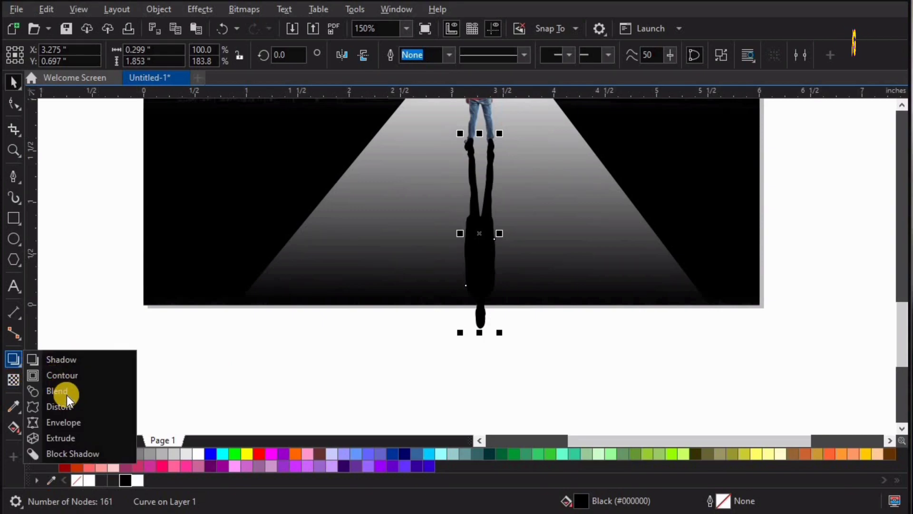
{"action": "left_click", "coordinate": [64, 419]}
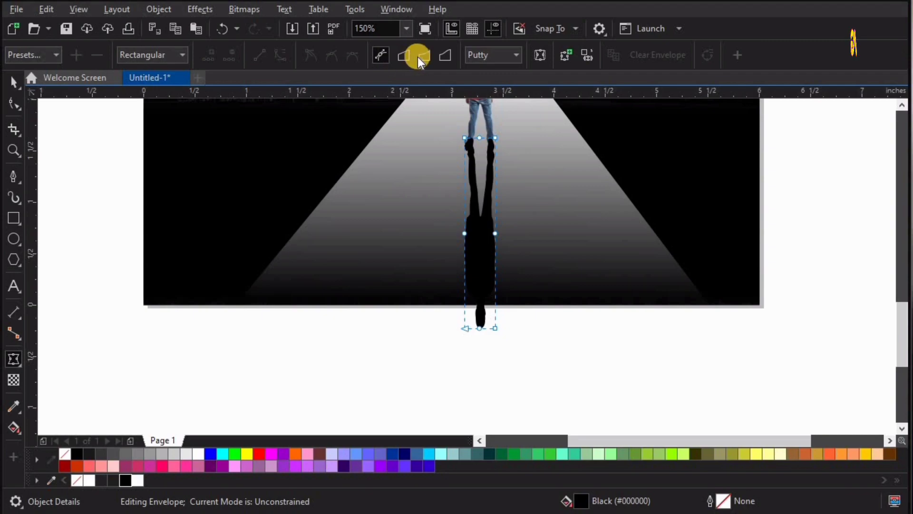
{"action": "left_click", "coordinate": [471, 289]}
{"action": "left_click", "coordinate": [490, 327]}
{"action": "left_click_drag", "start_coordinate": [496, 327], "coordinate": [518, 330]}
{"action": "key", "text": "ctrl+z"}
- Flare the shadow's head end evenly to both sides with a straight-line envelope, making it about 1.081 in wide
{"action": "left_click", "coordinate": [404, 55]}
{"action": "left_click", "coordinate": [495, 328]}
{"action": "left_click_drag", "start_coordinate": [496, 329], "coordinate": [555, 329]}
{"action": "key", "text": "space"}
- Apply a linear gradient transparency to the shadow, running from the man's feet toward the page's lower edge
{"action": "key", "text": "shift+F4"}
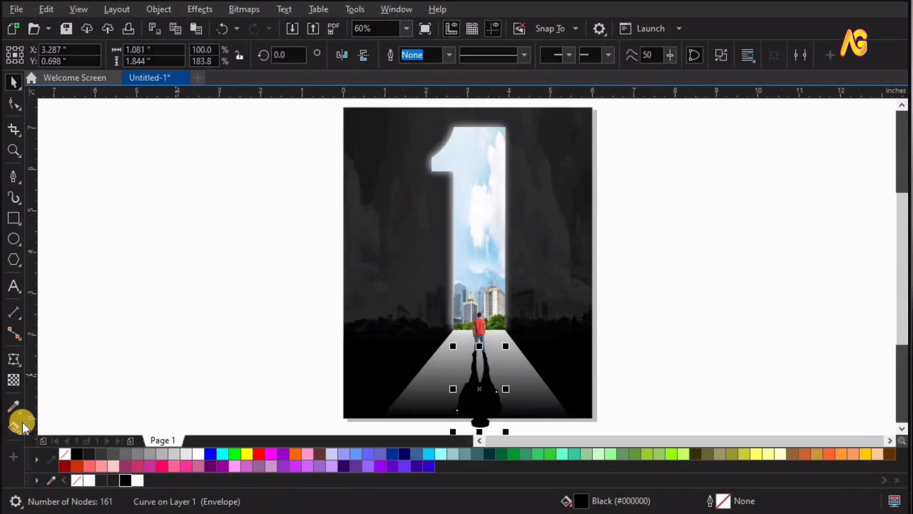
{"action": "left_click", "coordinate": [19, 384]}
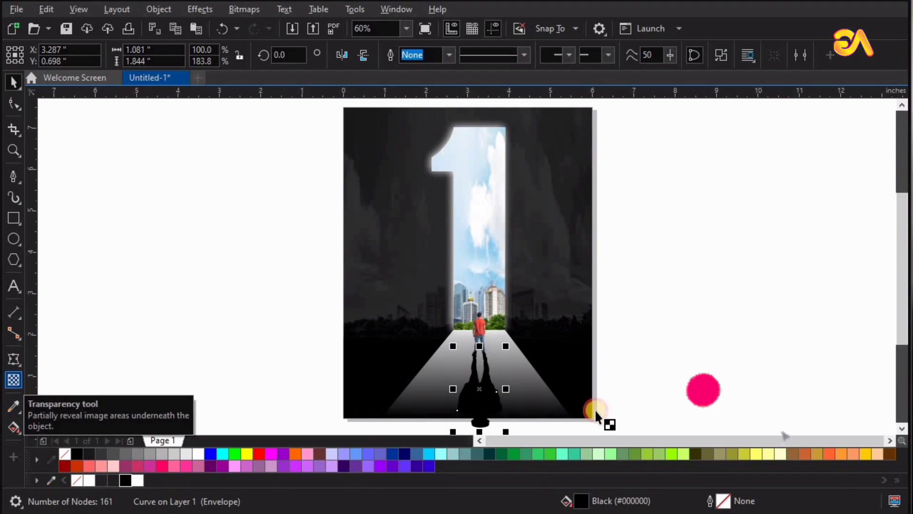
{"action": "left_click", "coordinate": [475, 356]}
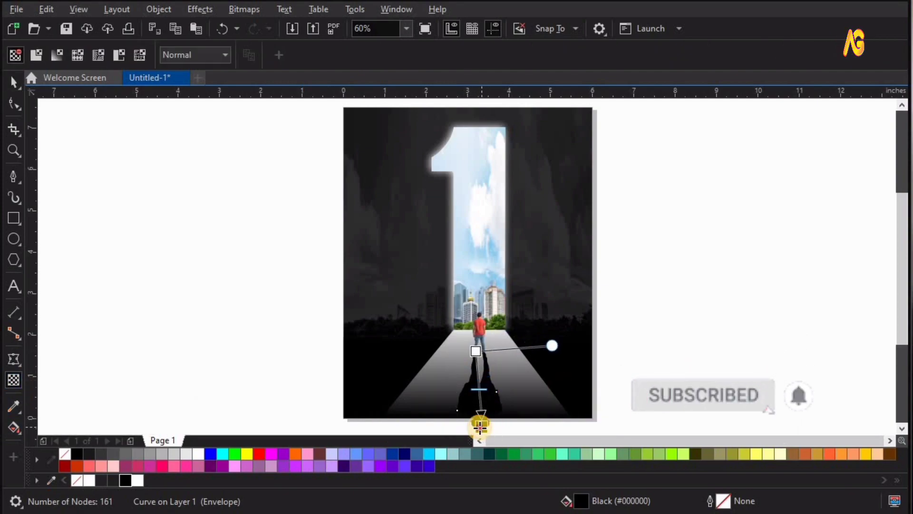